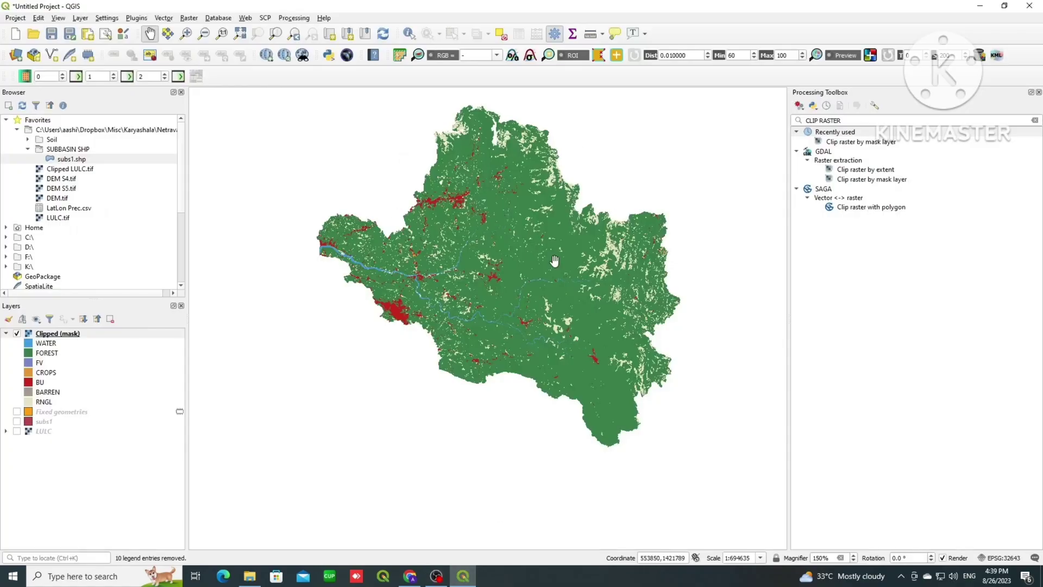
Pan the clipped land-cover map slightly down to reposition the watershed in view.
left_click_drag(561, 228, 539, 251)
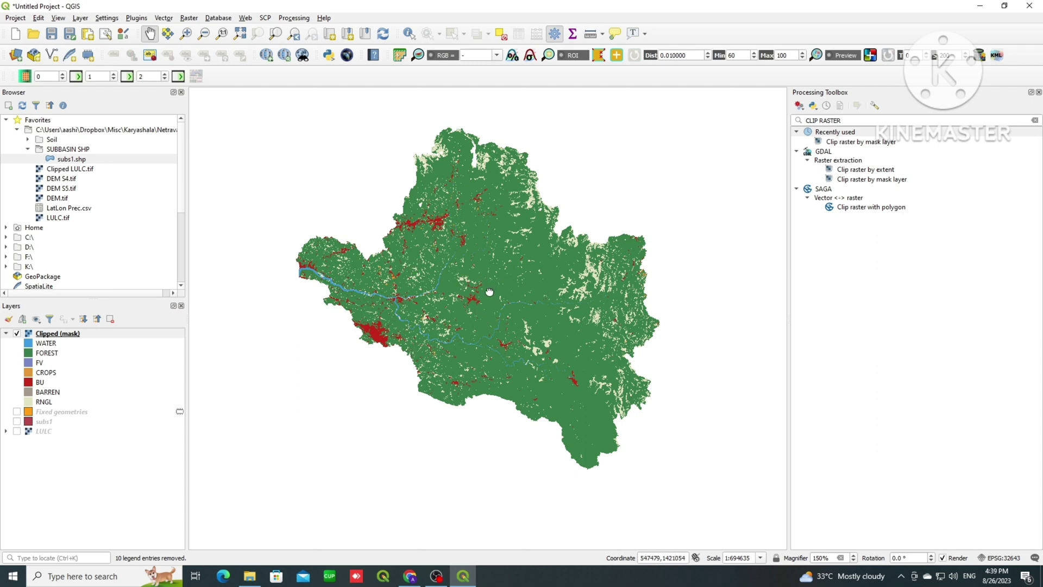
left_click_drag(489, 292, 488, 305)
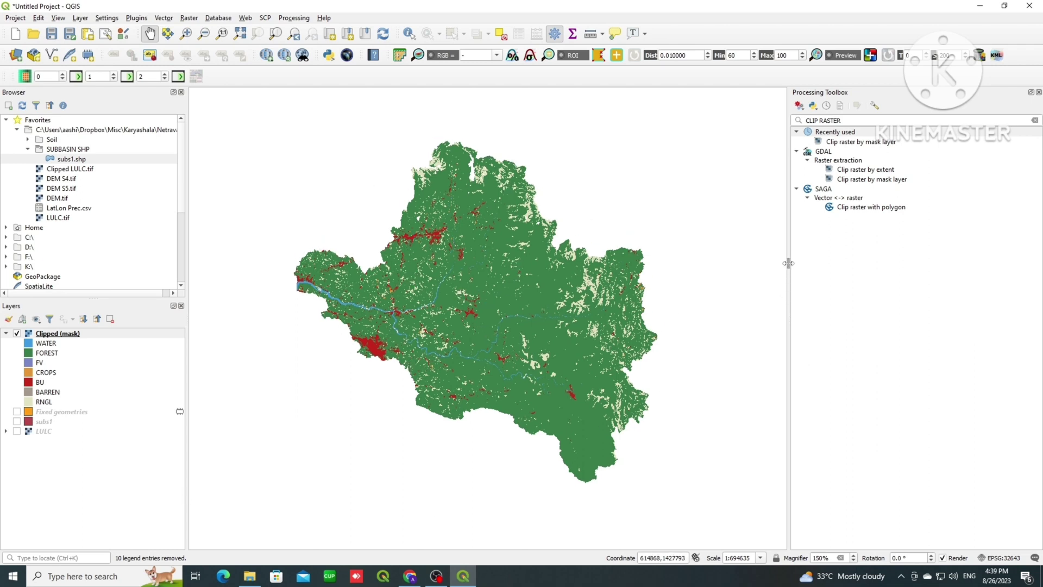
Open the Manage and Install Plugins dialog and center it on screen.
left_click(136, 18)
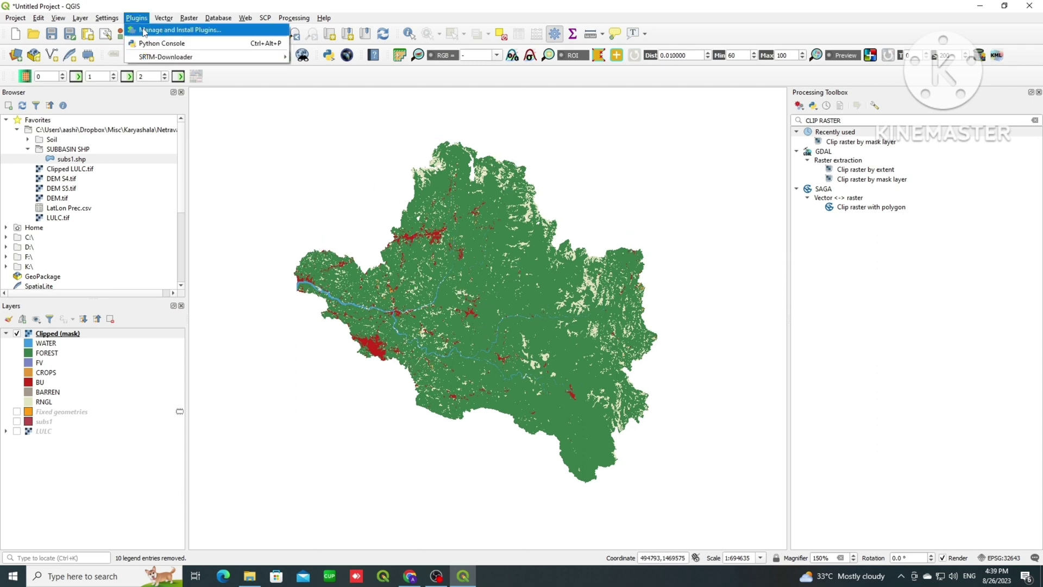
left_click(144, 31)
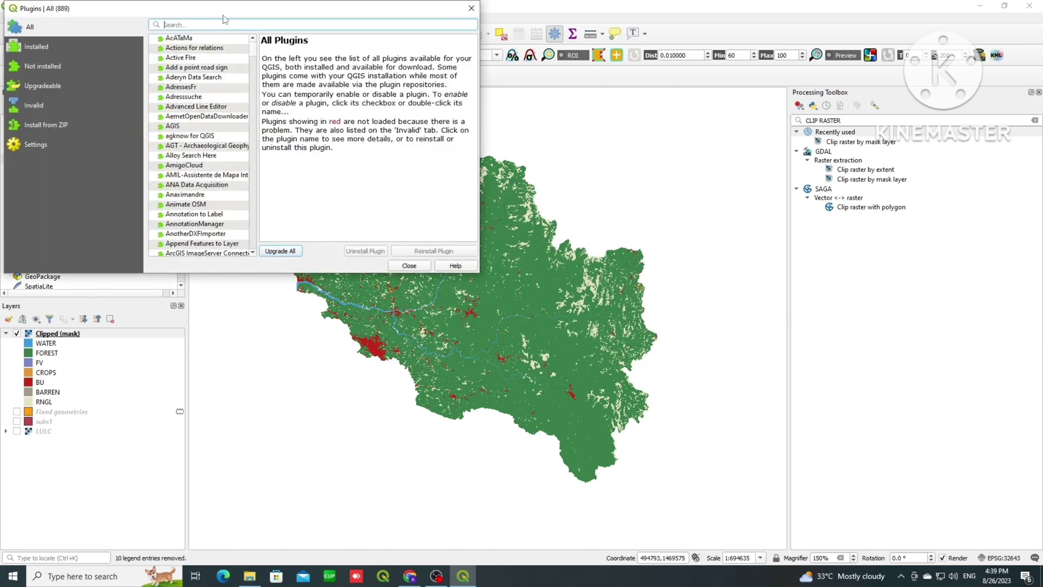
left_click_drag(222, 16, 440, 188)
scroll(408, 271, "down", 3)
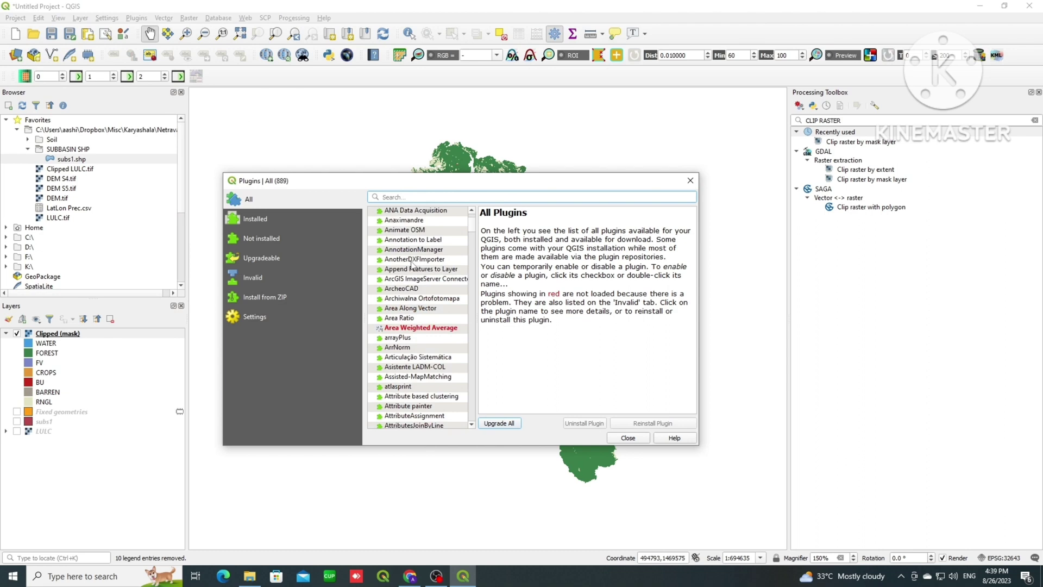
scroll(409, 266, "up", 2)
scroll(410, 261, "down", 2)
scroll(413, 252, "up", 3)
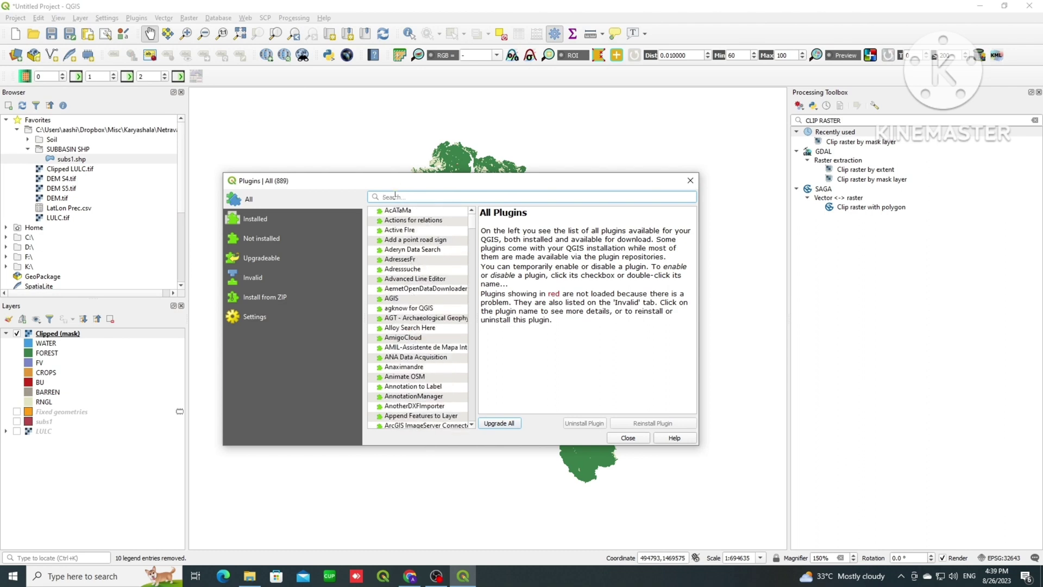
Filter plugins for 'scp' and view the Semi-Automatic Classification Plugin's details.
type("scp")
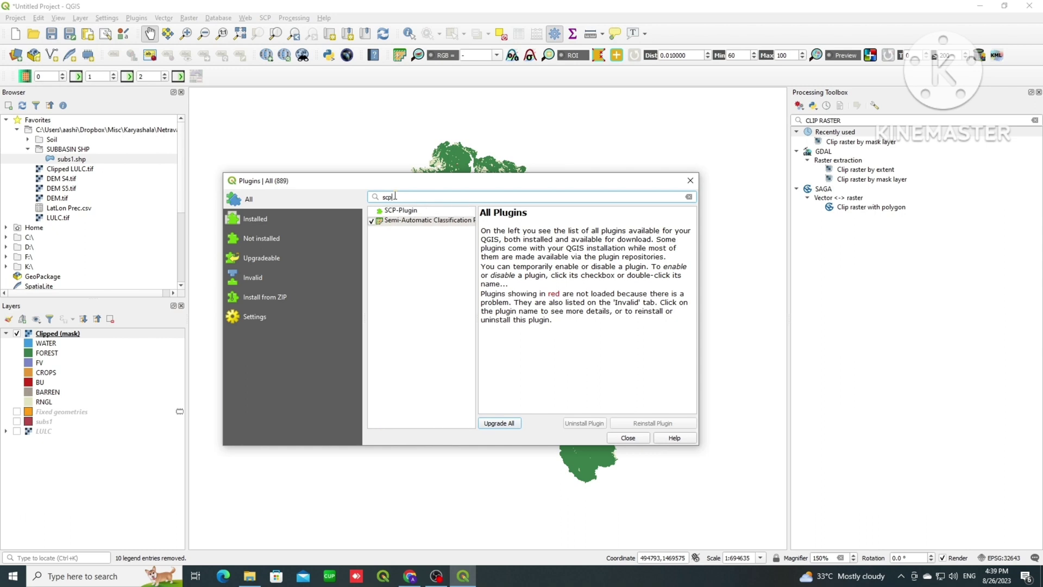
left_click(398, 221)
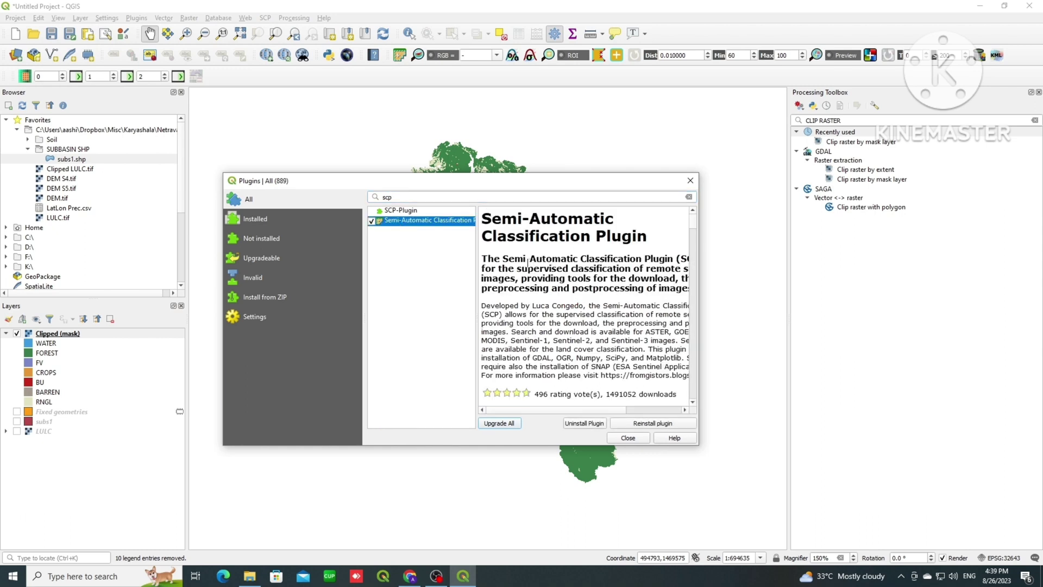
left_click_drag(527, 263, 662, 284)
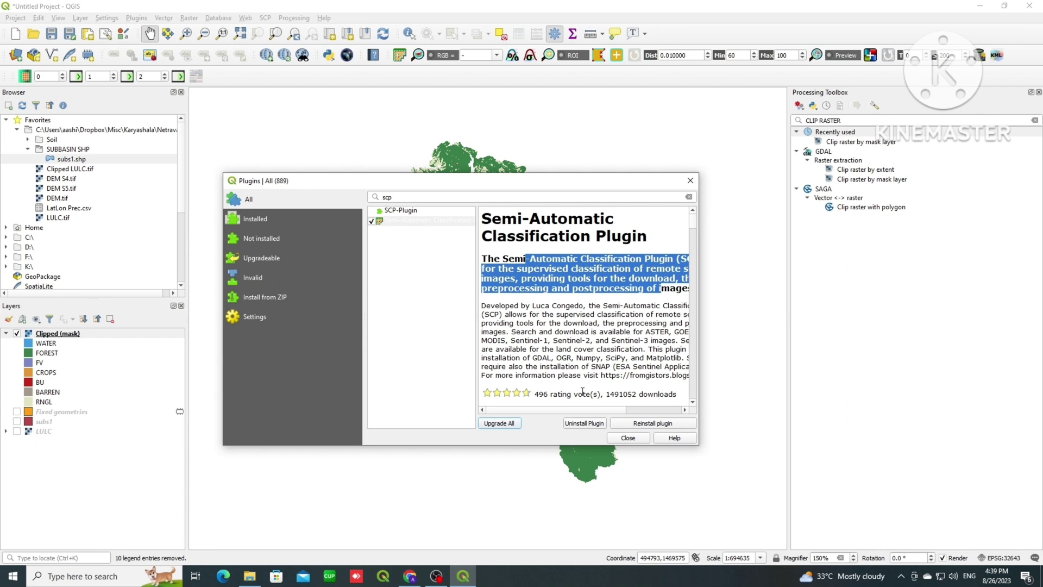
Uninstall and reinstall the Semi-Automatic Classification Plugin, then close the plugin manager.
left_click(585, 423)
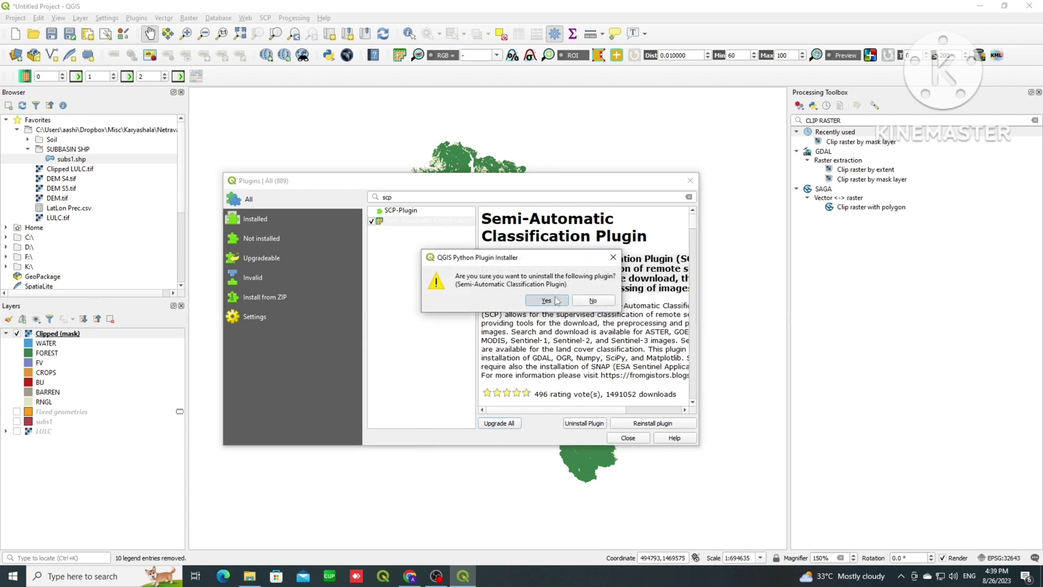
left_click(546, 303)
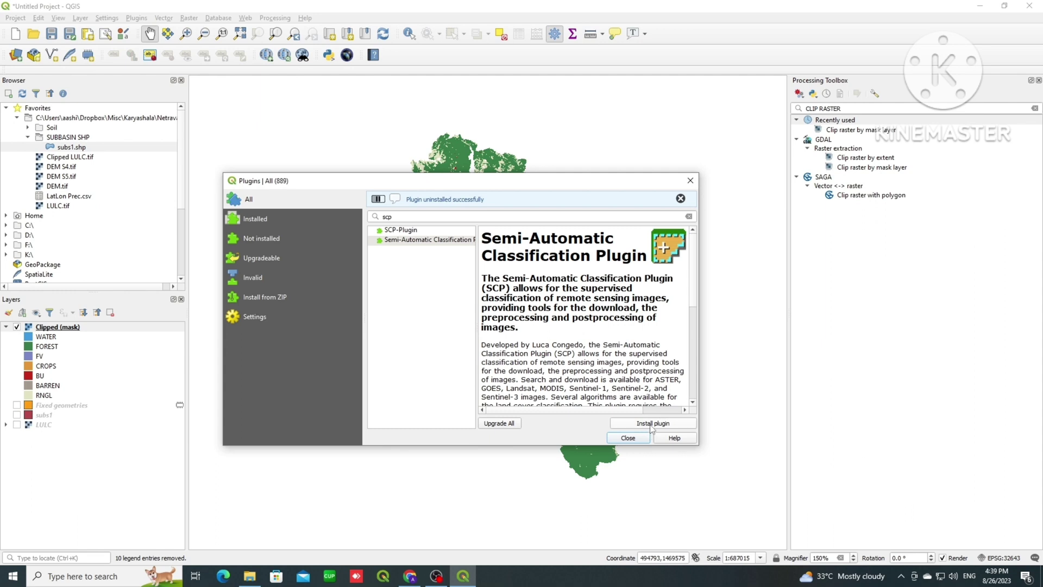
left_click(389, 241)
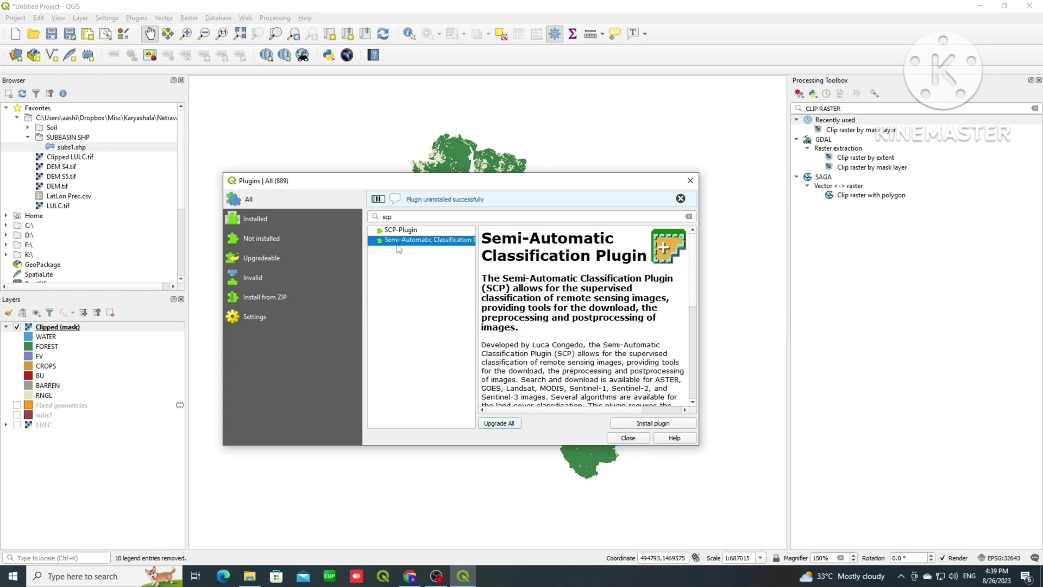
left_click(657, 423)
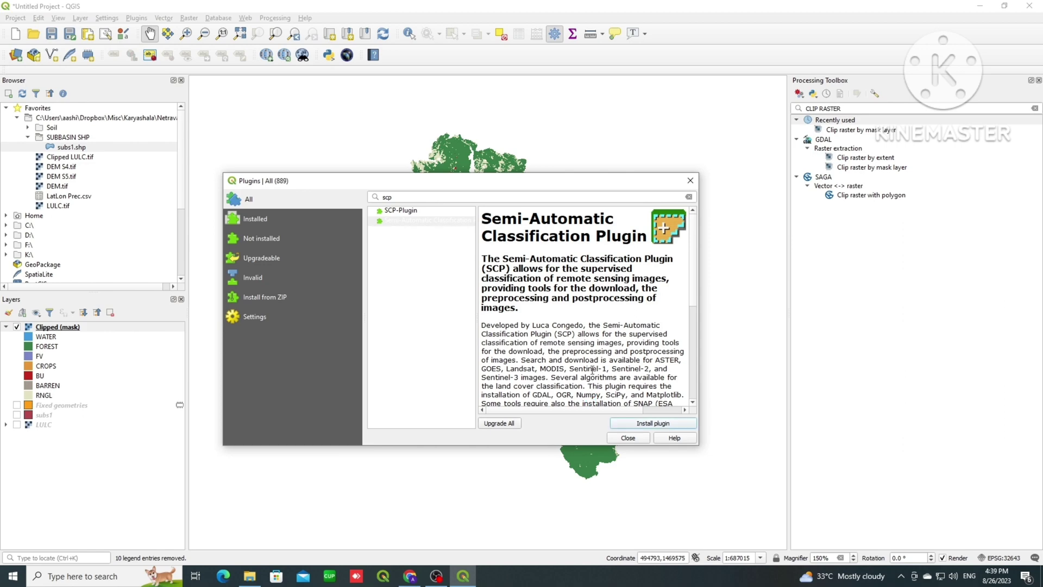
left_click(628, 438)
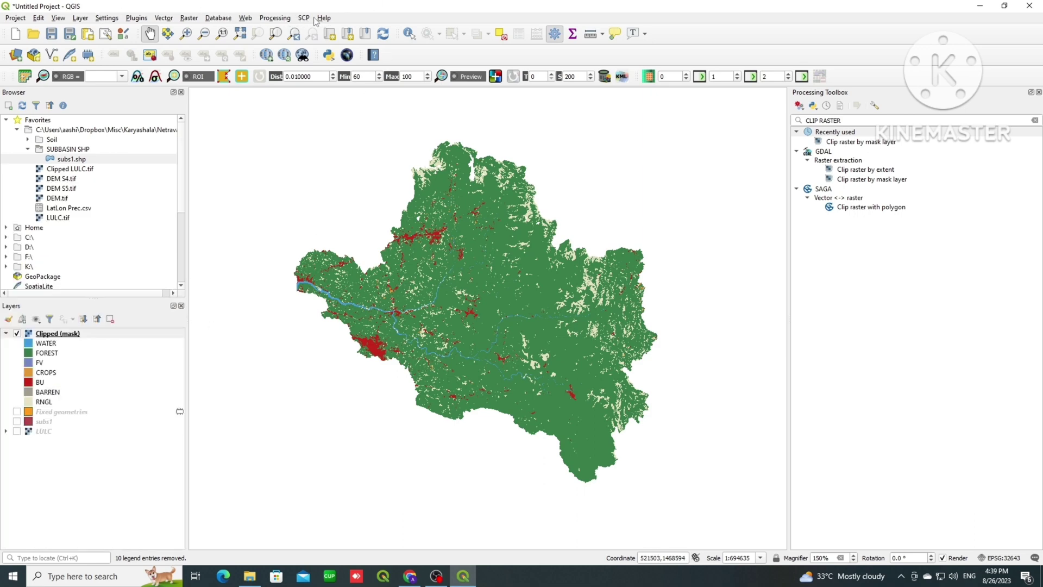
Open the SCP Postprocessing Reclassification tool and move its window left.
left_click(304, 18)
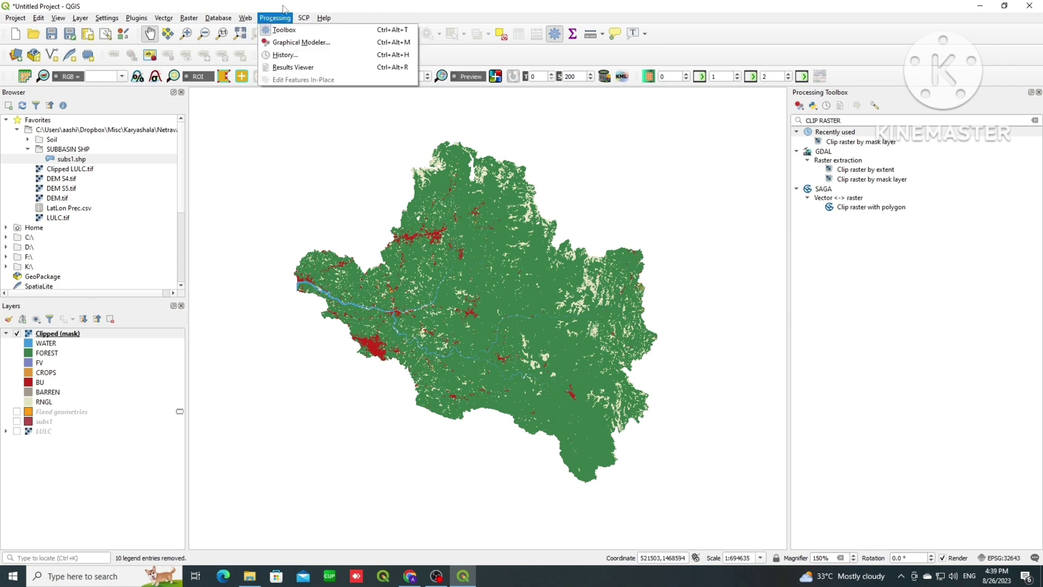
left_click(275, 18)
left_click(303, 18)
mouse_move(326, 92)
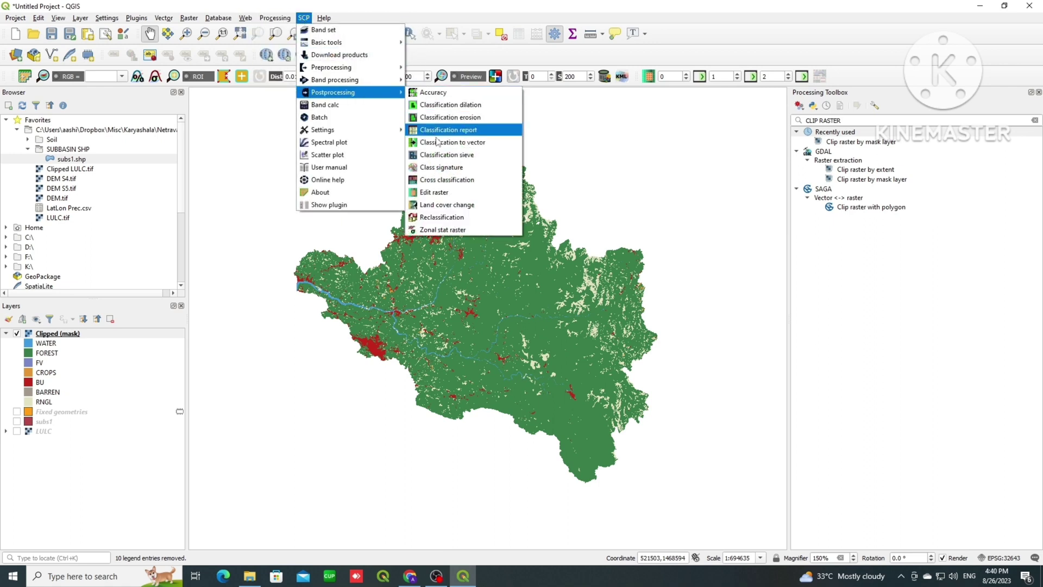
left_click(453, 218)
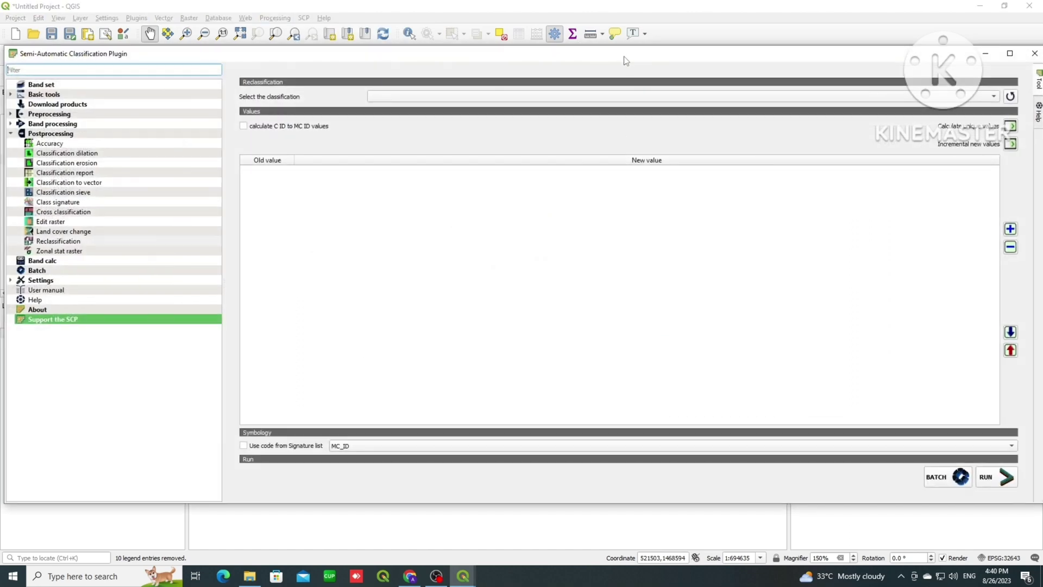
left_click_drag(626, 61, 558, 59)
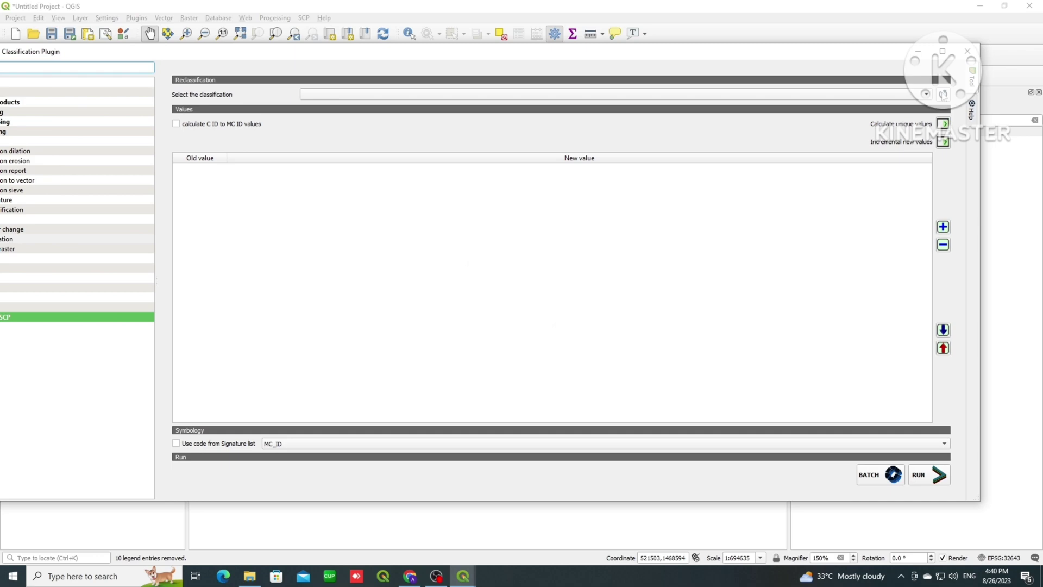
Refresh the classification list and choose Clipped (mask) as the raster to reclassify.
left_click(943, 95)
left_click(424, 96)
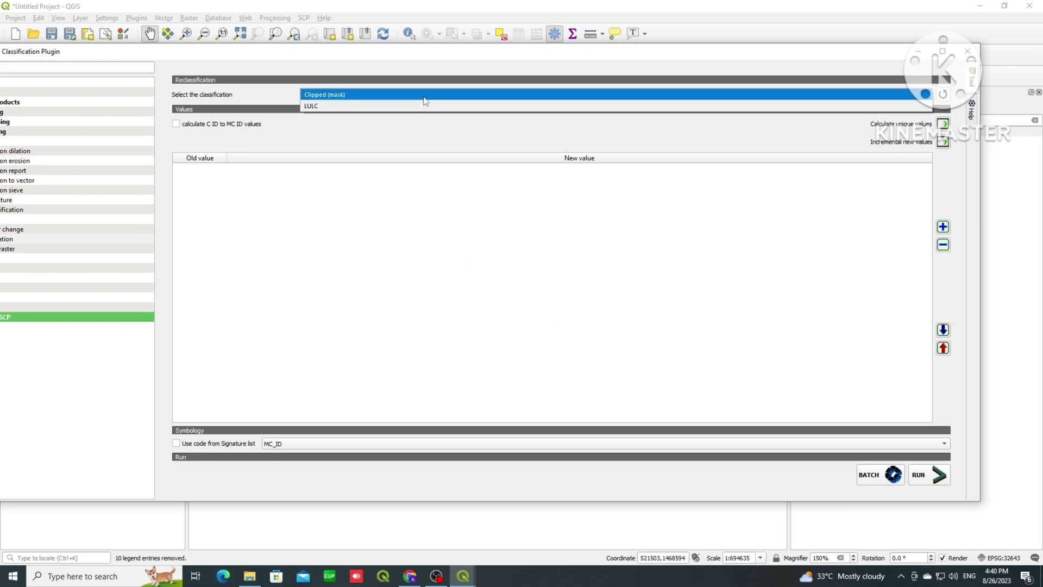
left_click(345, 55)
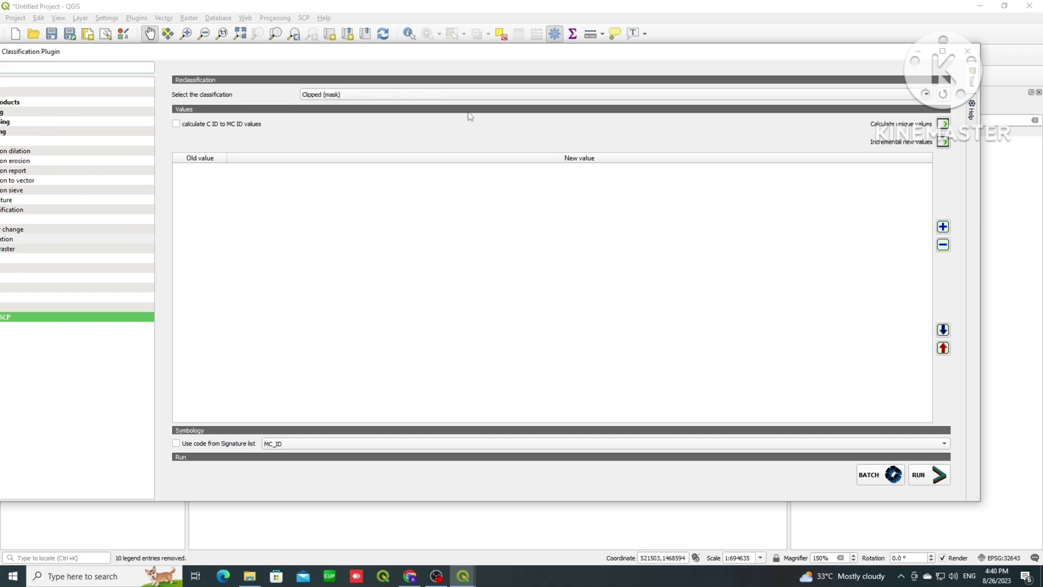
left_click_drag(397, 54, 375, 16)
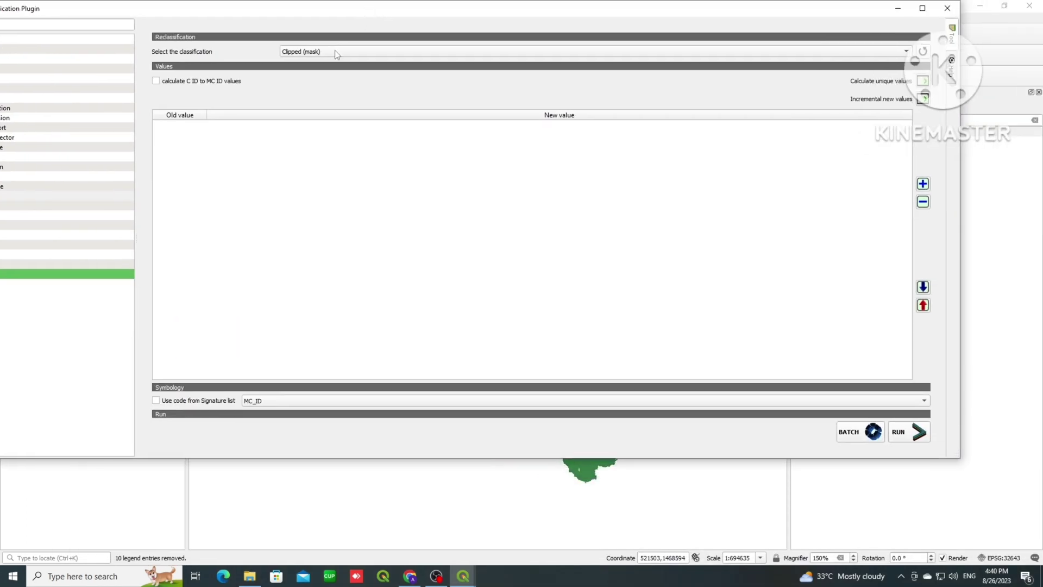
Calculate Clipped (mask)'s unique values 1, 2, 4, 5, 7, 8 and 11 into the table.
left_click(333, 51)
left_click(333, 52)
left_click(923, 81)
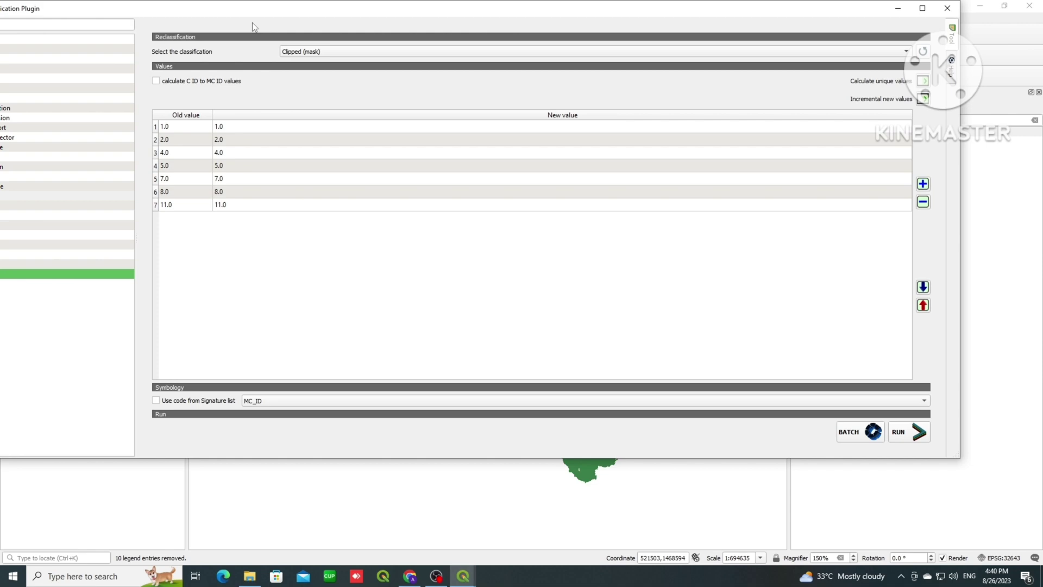
left_click_drag(282, 17, 502, 95)
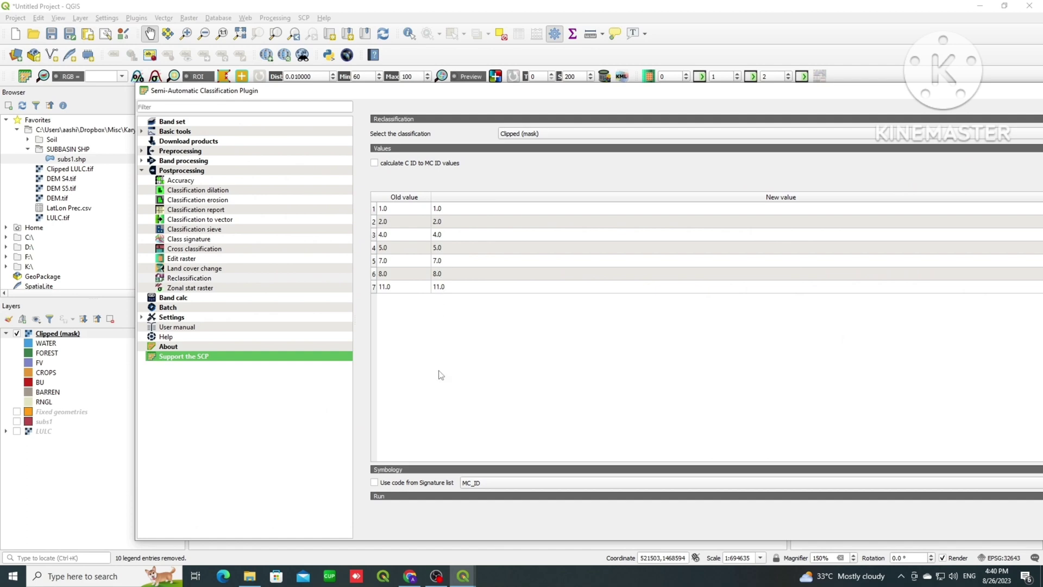
Bring up the ArcGIS Online class definitions and highlight the classes Water through Clouds.
left_click(409, 576)
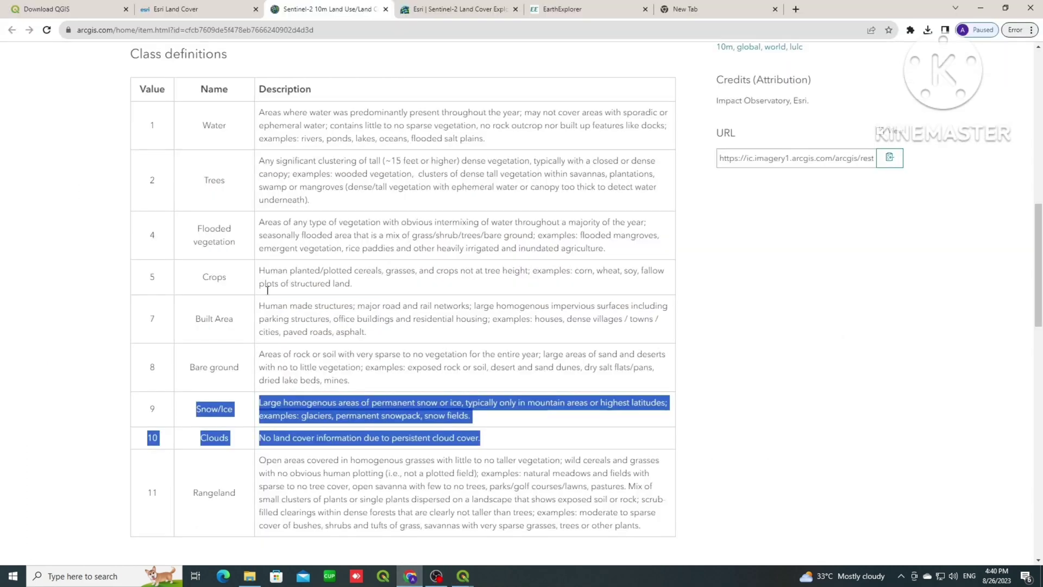
left_click(194, 116)
left_click_drag(155, 129, 167, 492)
left_click(138, 191)
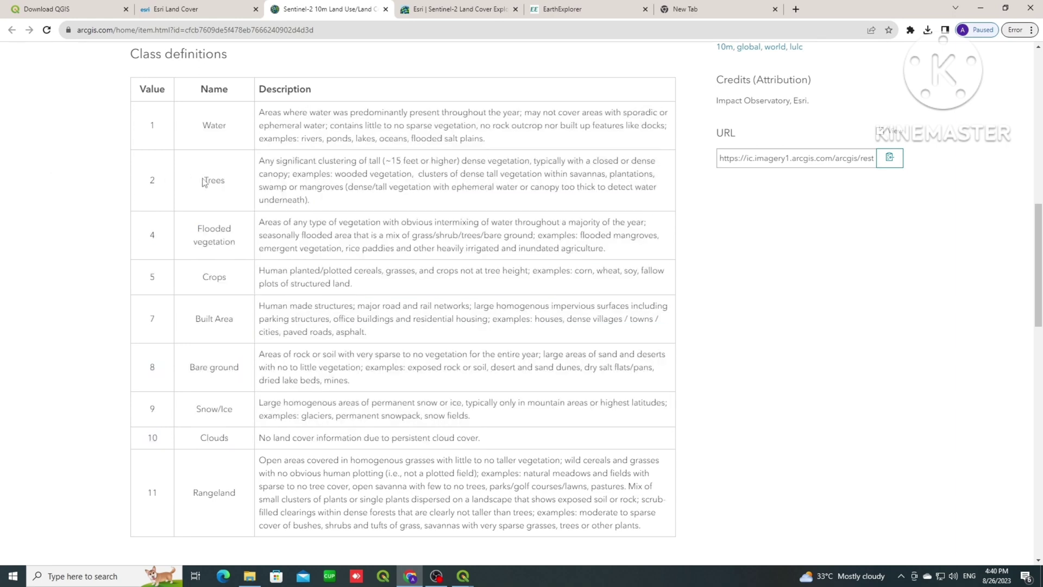
Highlight the Flooded vegetation, Crops, Rangeland and Bare ground definitions, then return to SCP.
left_click_drag(199, 227, 229, 284)
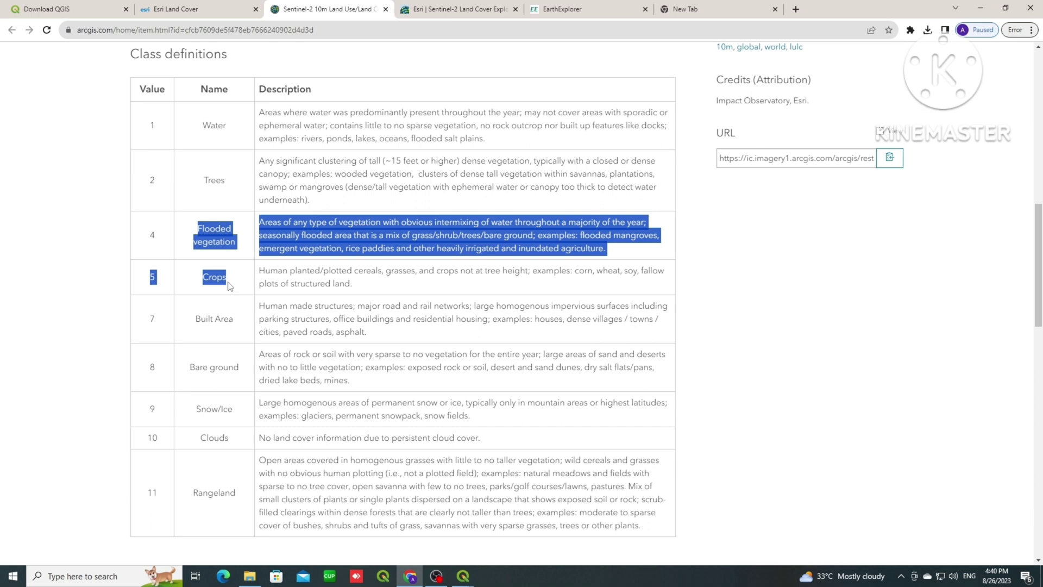
mouse_move(229, 288)
left_mouse_down()
mouse_move(236, 327)
mouse_move(238, 280)
left_mouse_up()
double_click(231, 492)
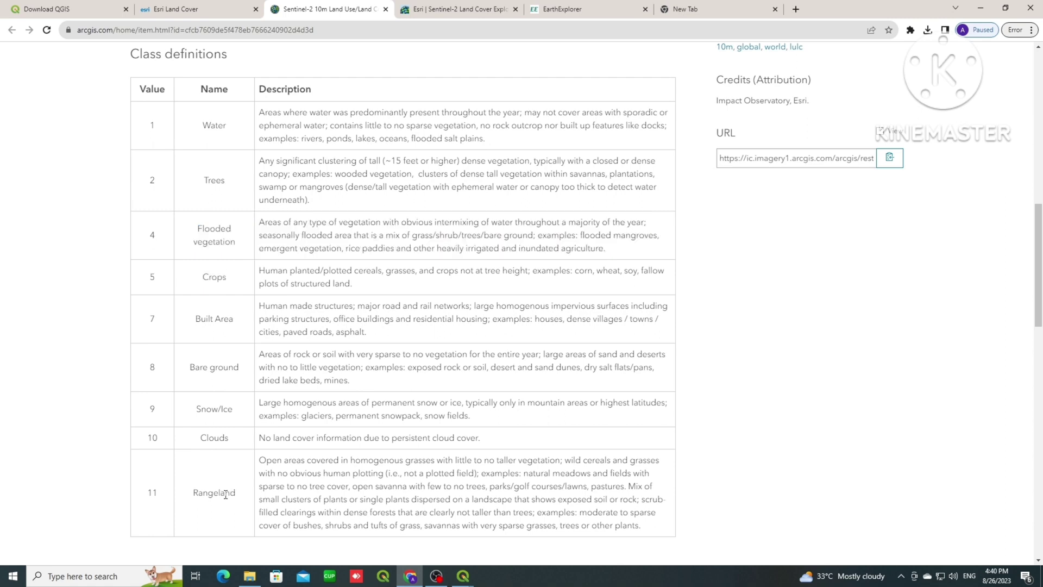
left_click_drag(247, 368, 192, 368)
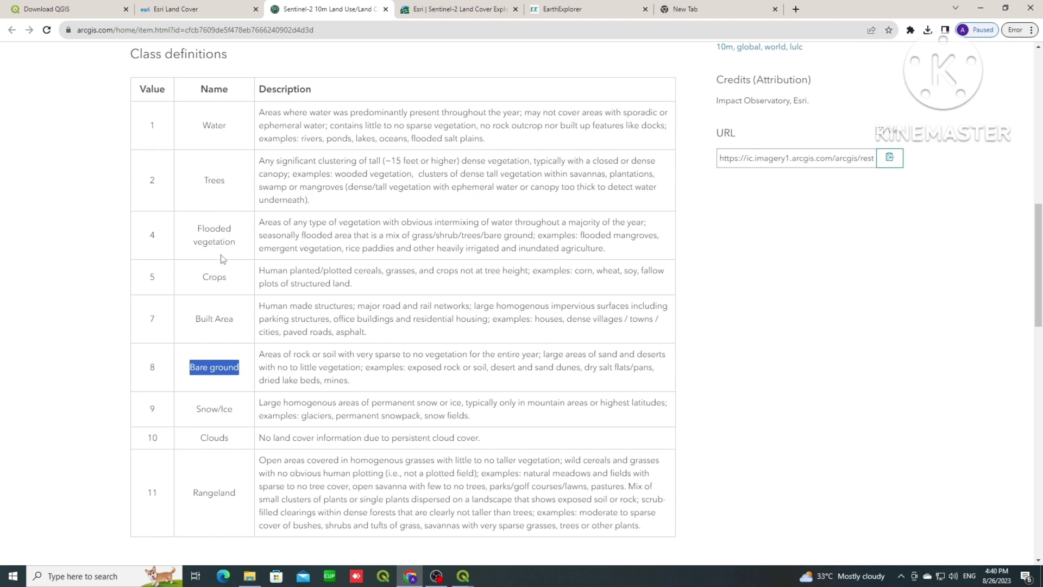
key("alt+Tab")
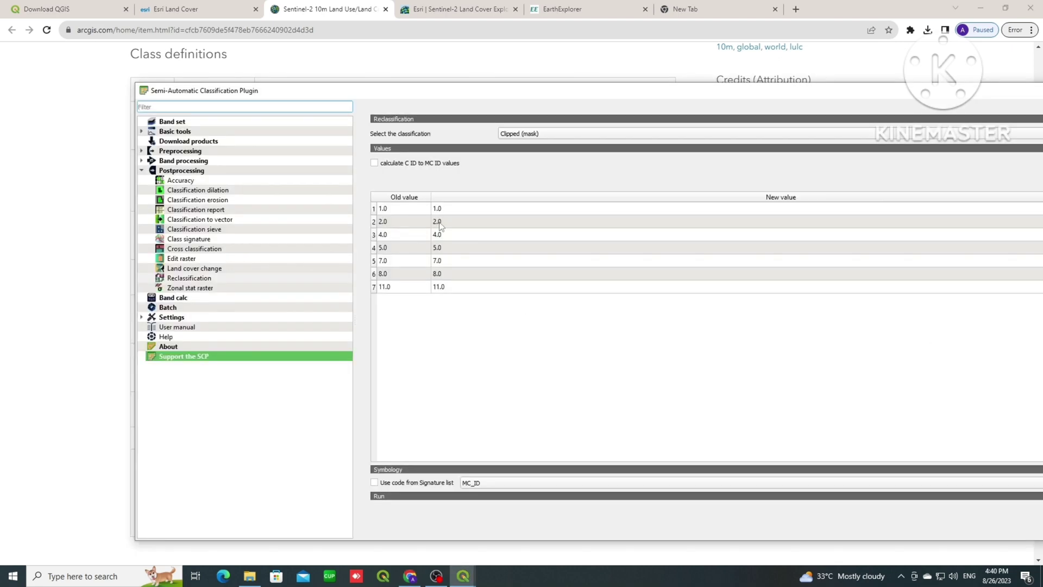
Set new value 3 for old values 4, 5, 8 and 11, and 4 for old value 7.
left_click(443, 234)
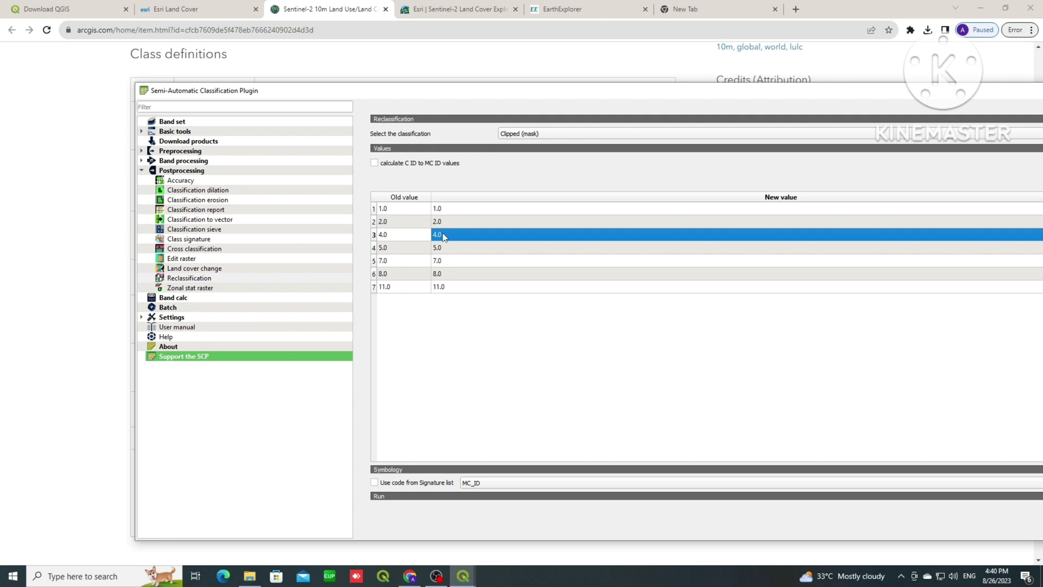
type("3")
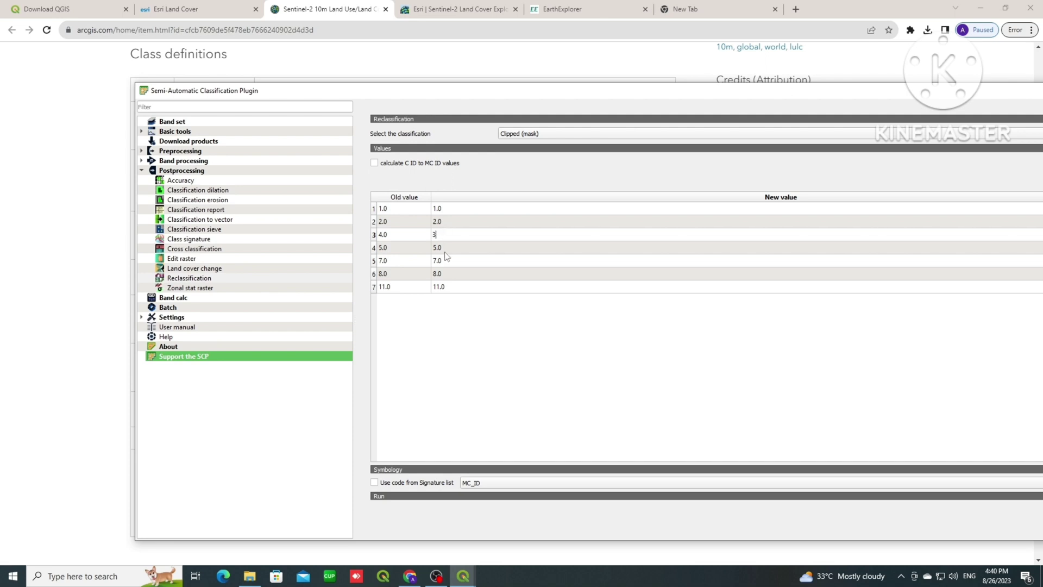
left_click(448, 249)
type("3")
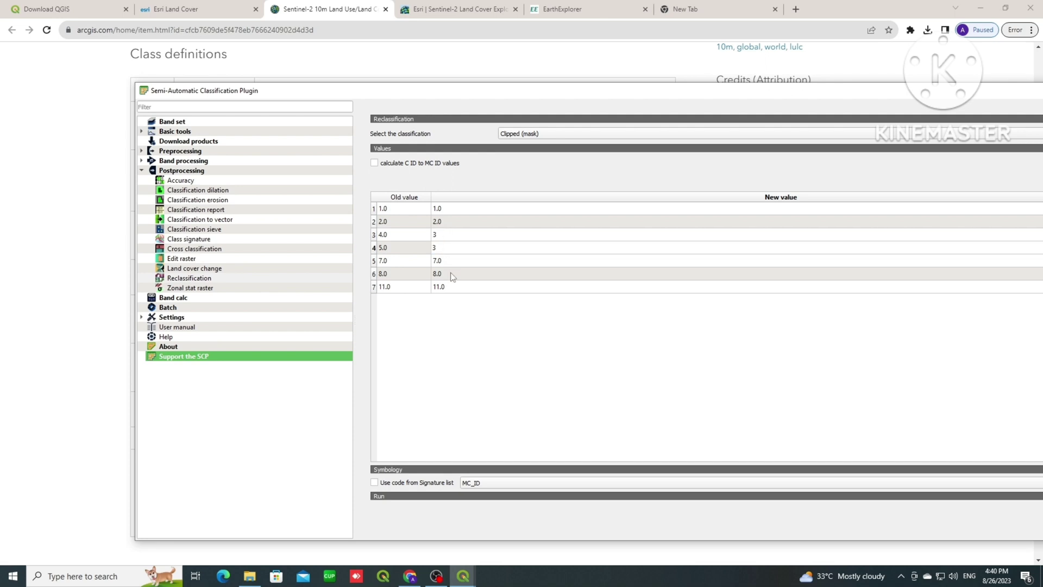
left_click(452, 275)
type("3")
left_click(451, 286)
type("3")
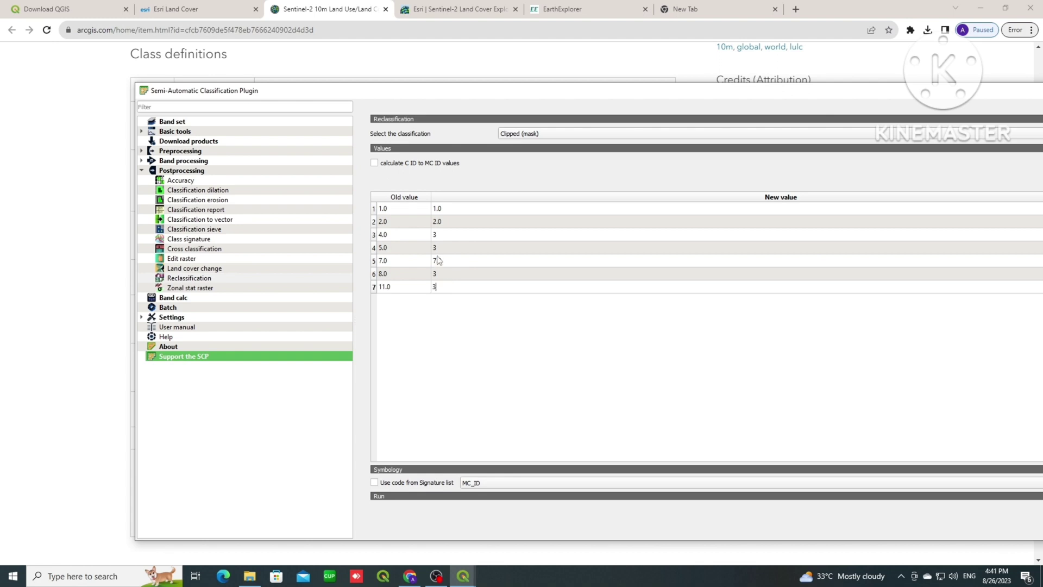
left_click(442, 260)
type("4")
Keep old values 1 and 2 as new values 1 and 2.
left_click_drag(461, 209, 461, 219)
left_click(458, 212)
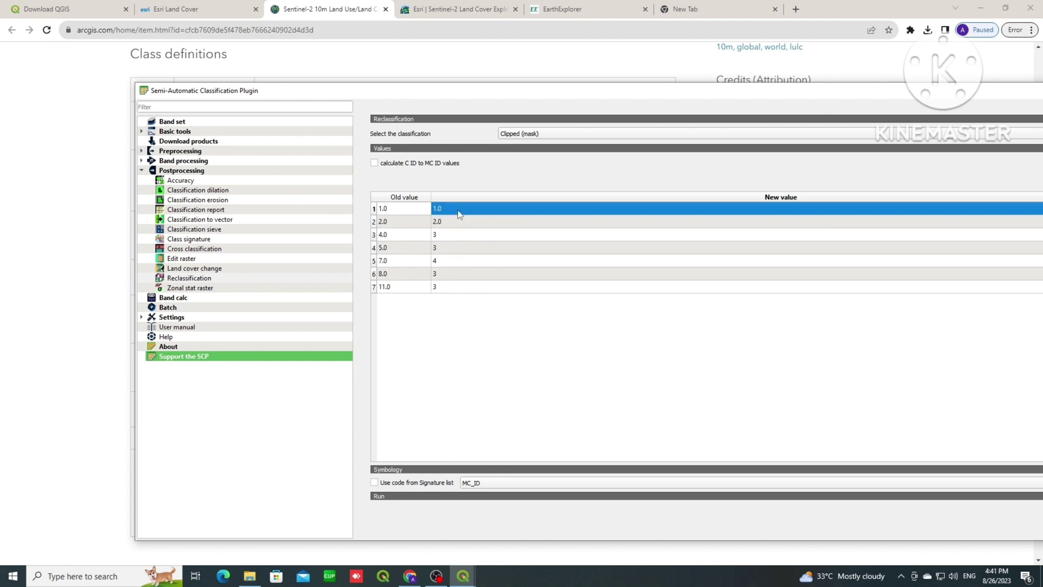
type("1")
left_click(458, 226)
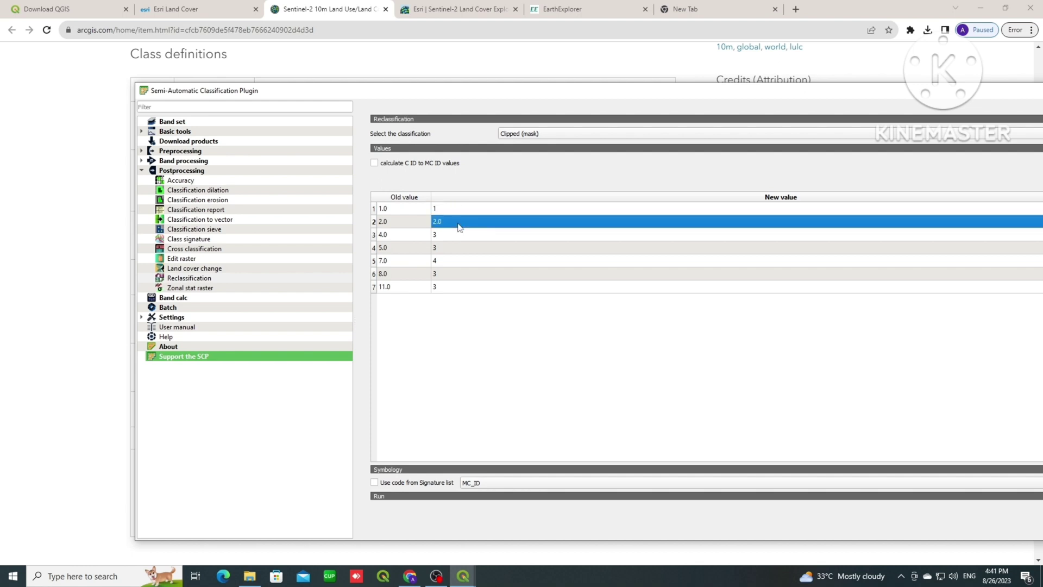
type("2")
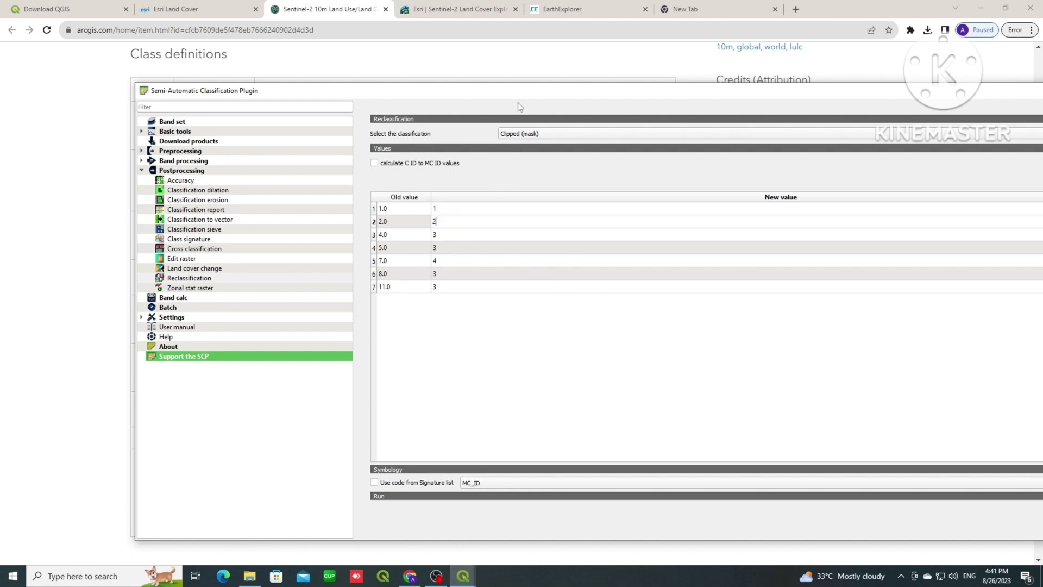
Highlight the Flooded vegetation, Crops, Bare ground and Rangeland definitions on the class page.
left_click(470, 81)
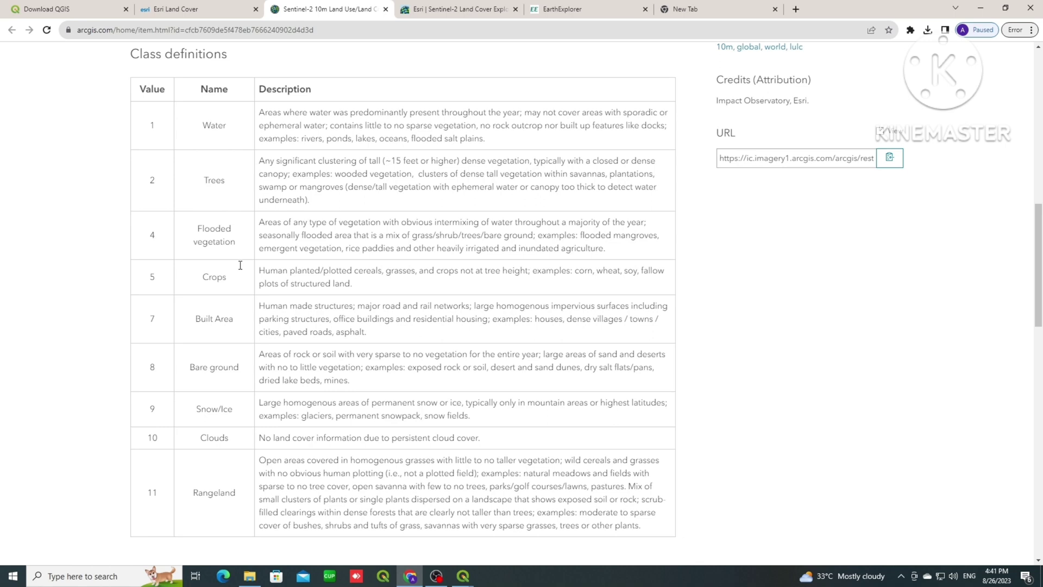
left_click_drag(160, 237, 224, 277)
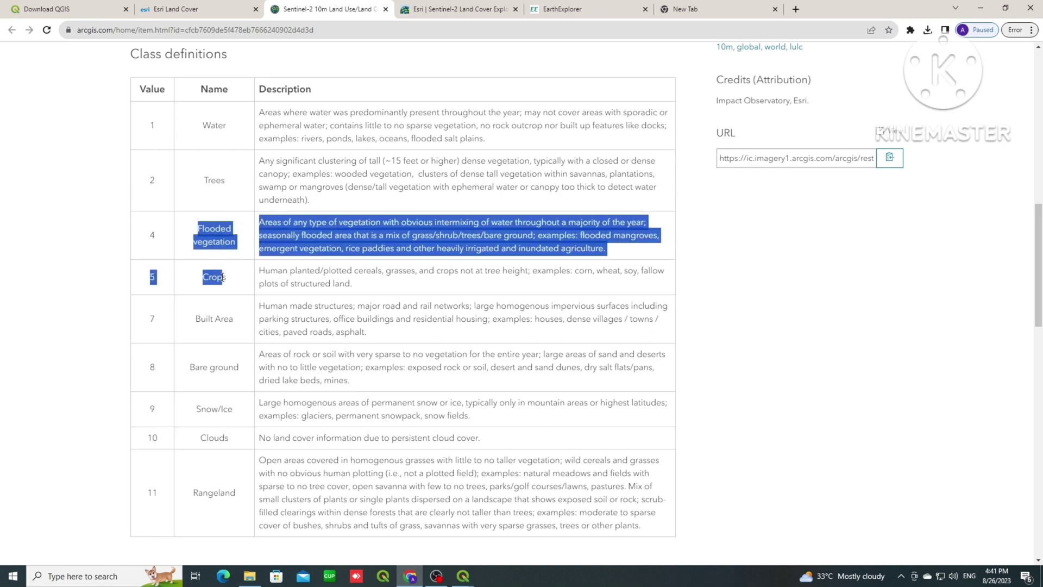
left_click_drag(187, 367, 262, 372)
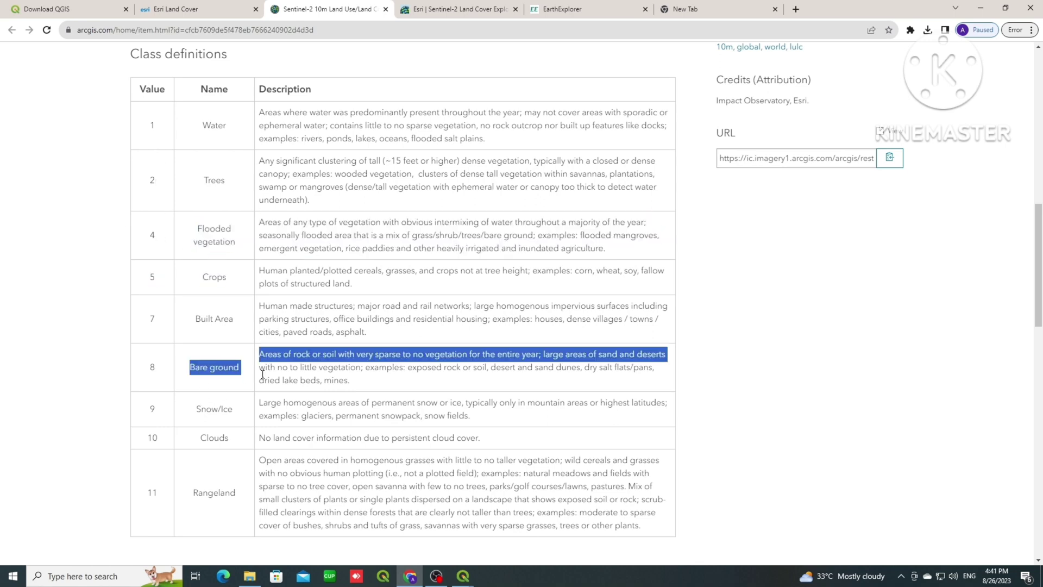
left_click_drag(188, 498, 242, 492)
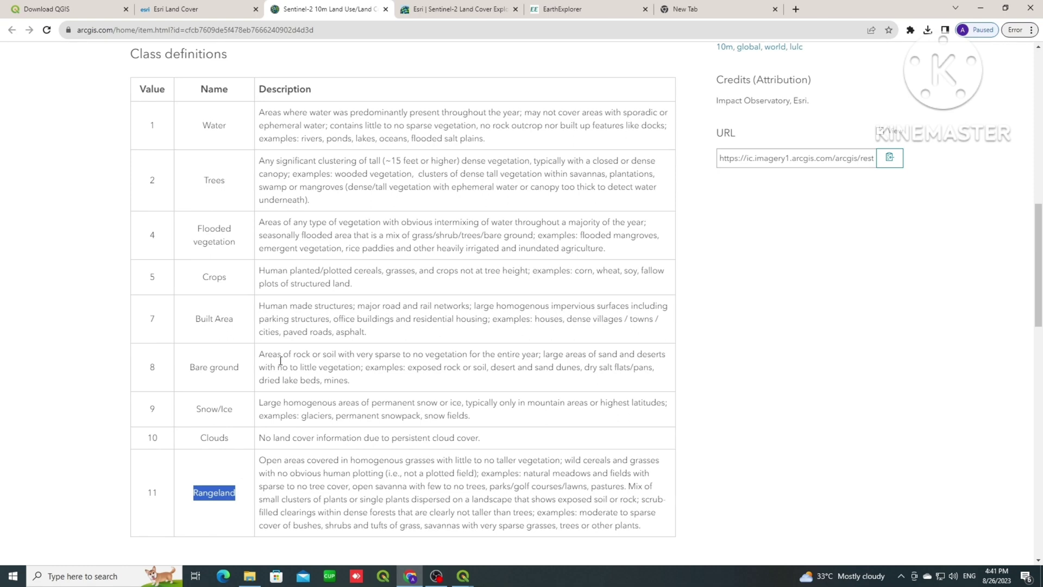
Bring the SCP Reclassification window back fully on screen over the QGIS map.
mouse_move(463, 574)
left_click(508, 524)
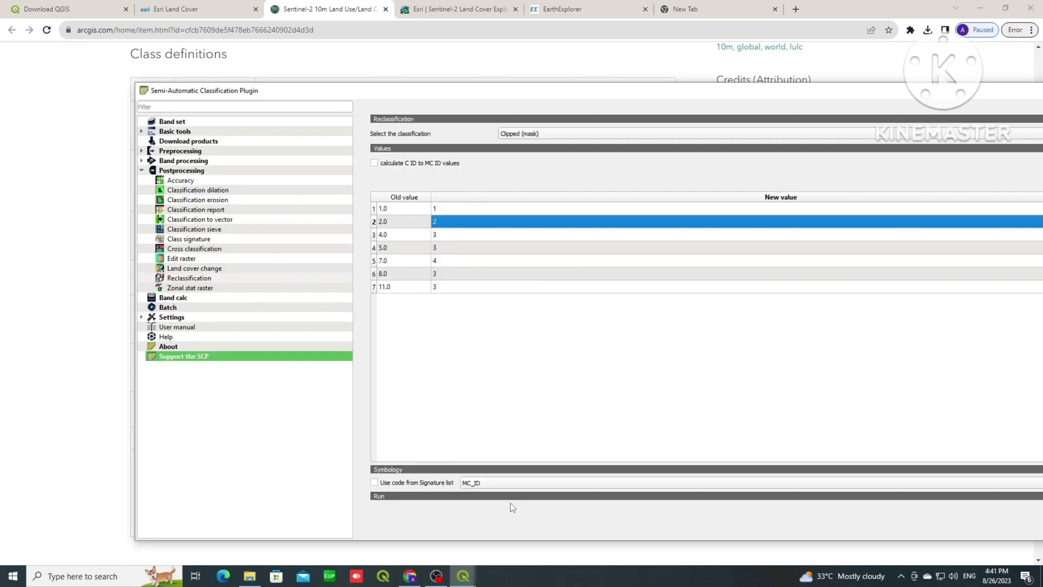
left_click_drag(574, 93, 412, 70)
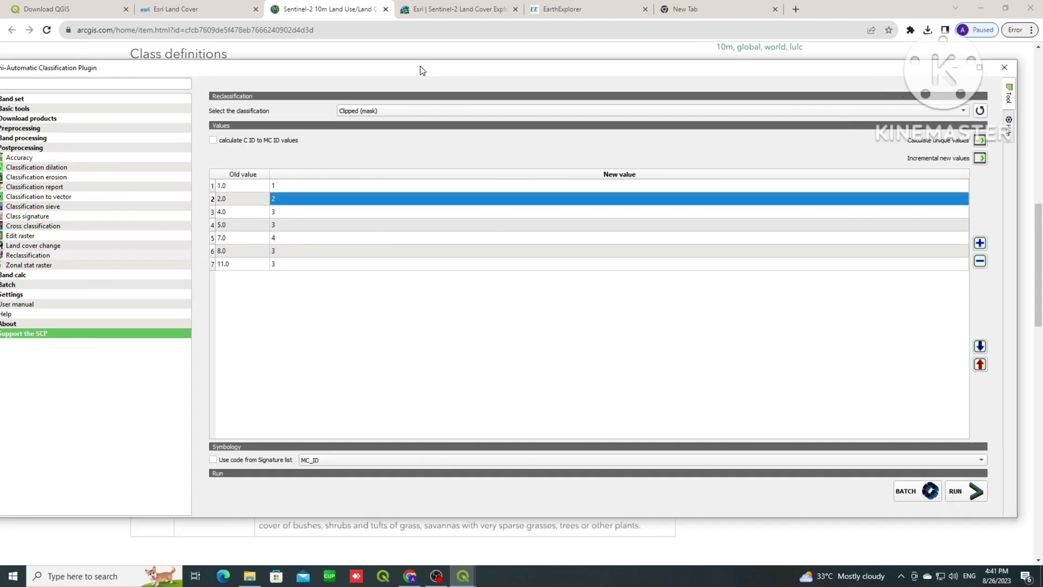
left_click(463, 575)
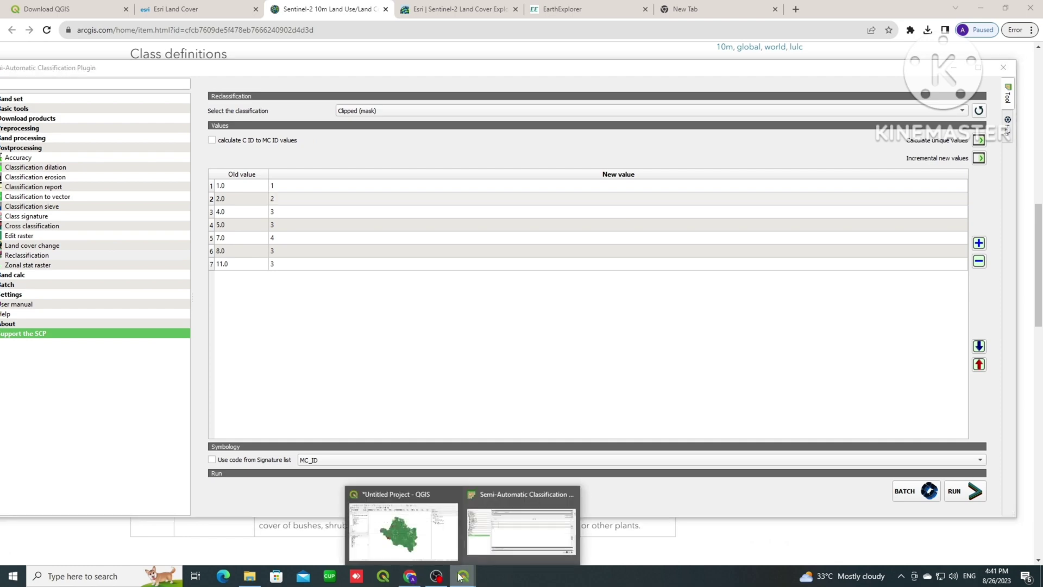
left_click(433, 543)
mouse_move(463, 575)
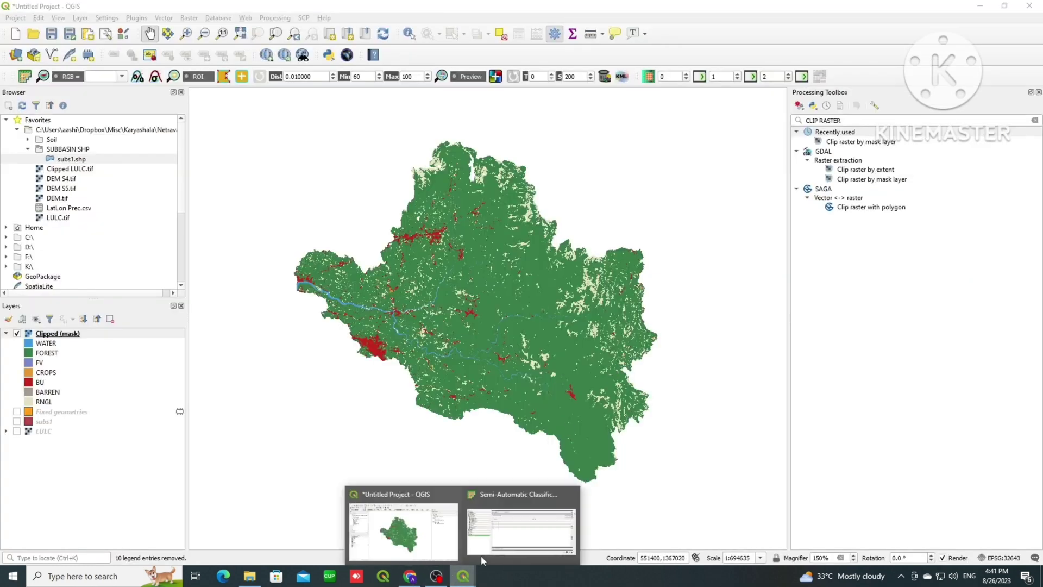
left_click(515, 539)
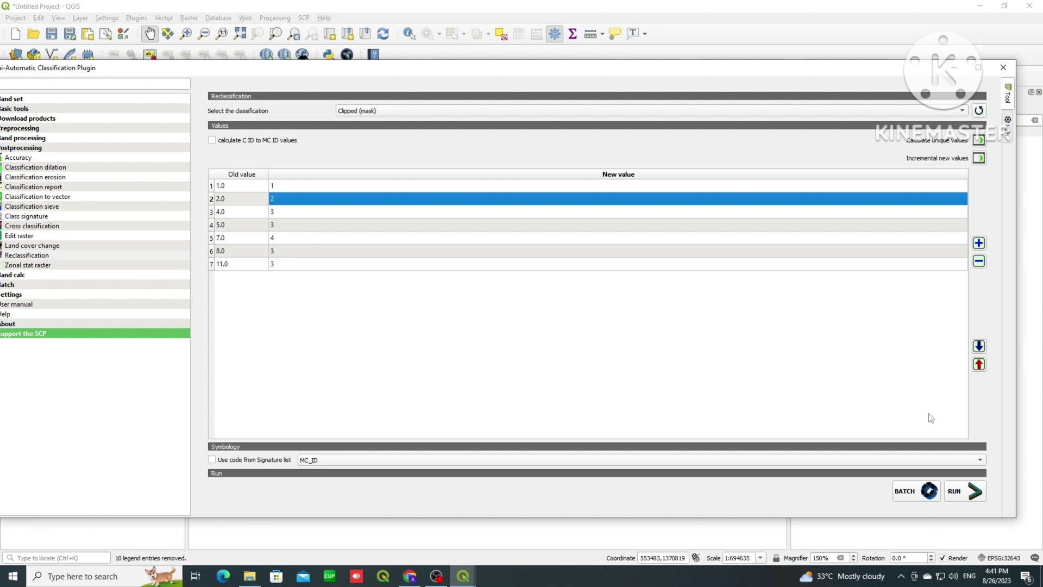
Run the reclassification, saving the output as reclassified_lu TIF in the Desktop practqgis folder.
left_click(974, 497)
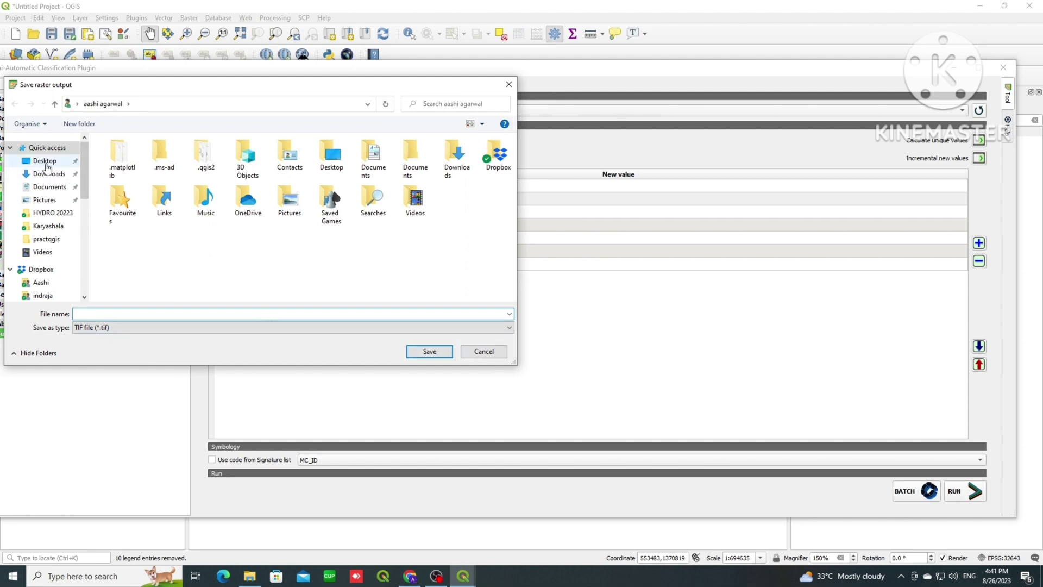
left_click(54, 240)
left_click(118, 313)
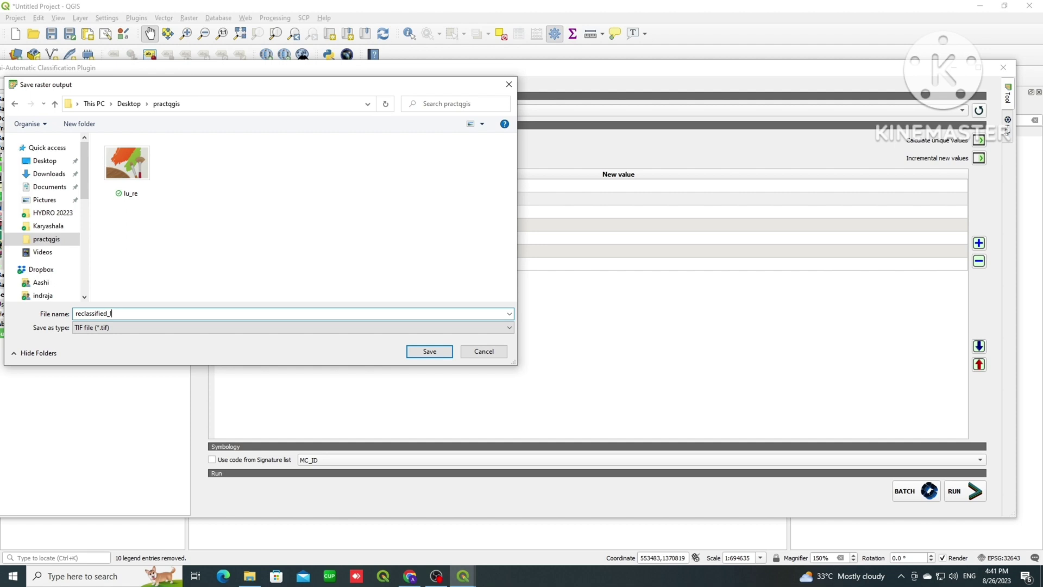
left_click(110, 327)
left_click(107, 337)
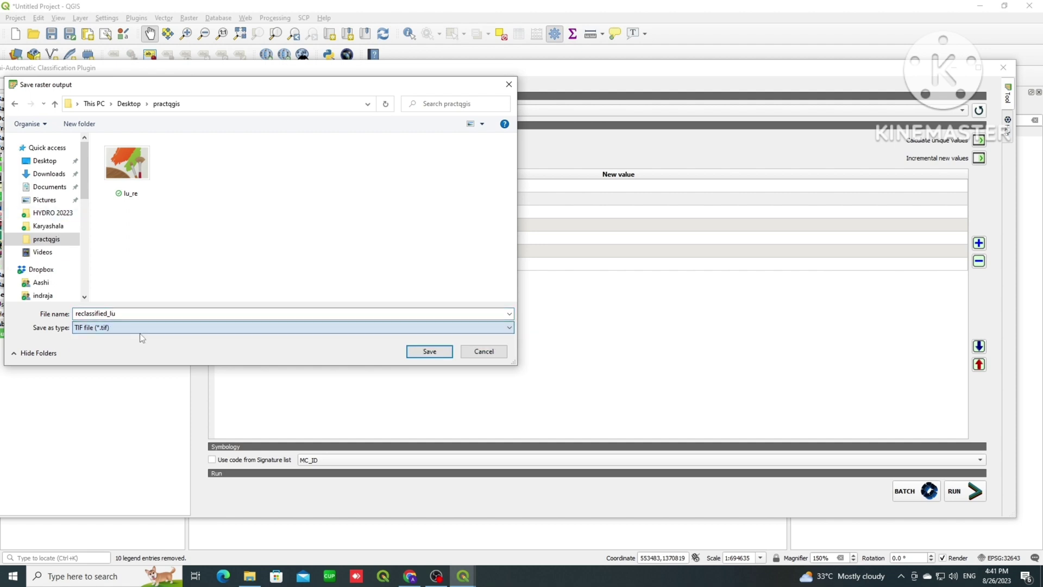
left_click(427, 353)
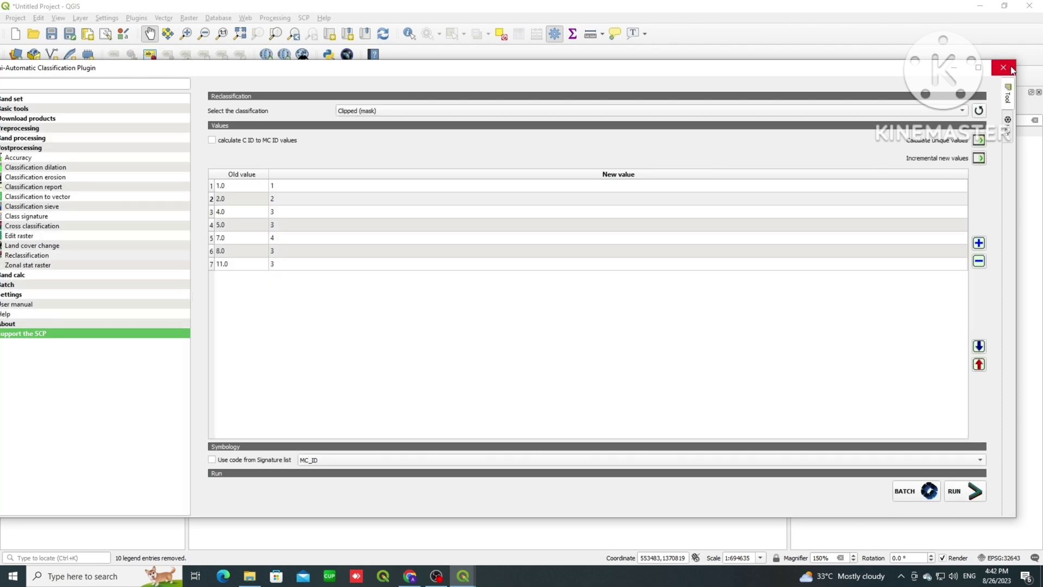
Close SCP, hide Clipped (mask), and open reclassified_lu's layer properties.
left_click(1004, 67)
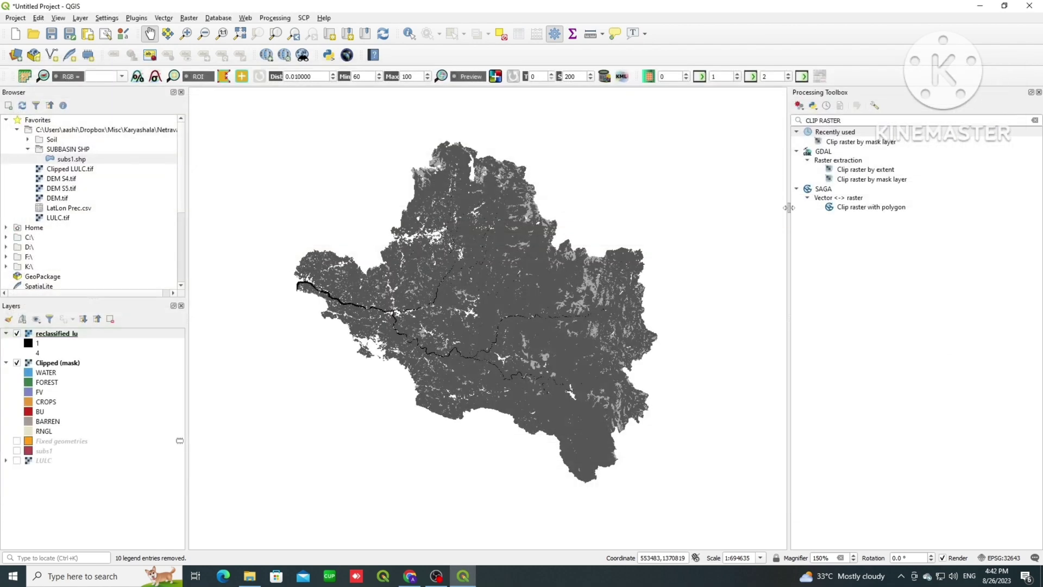
left_click(16, 362)
right_click(55, 335)
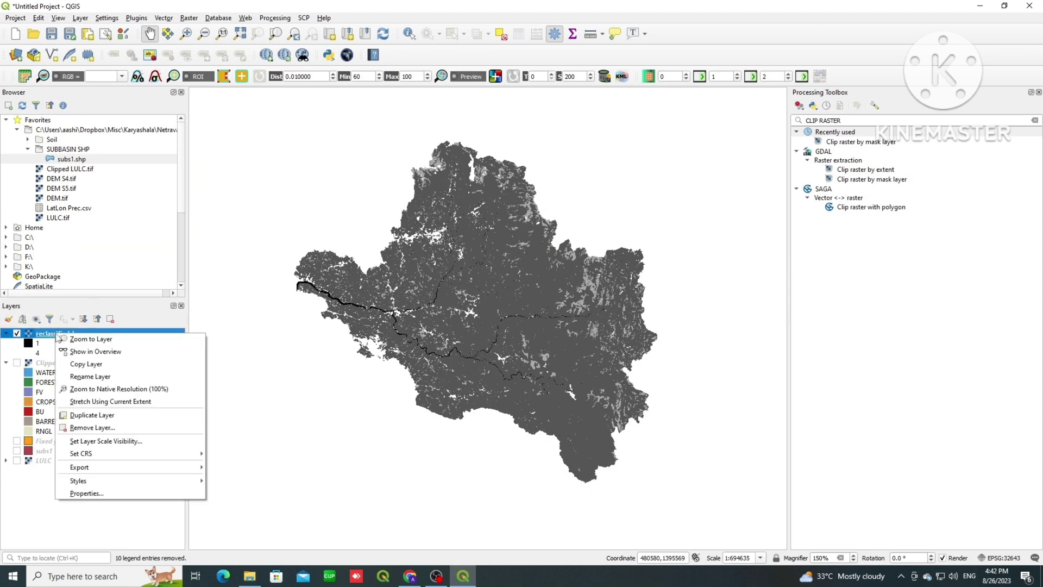
left_click(81, 493)
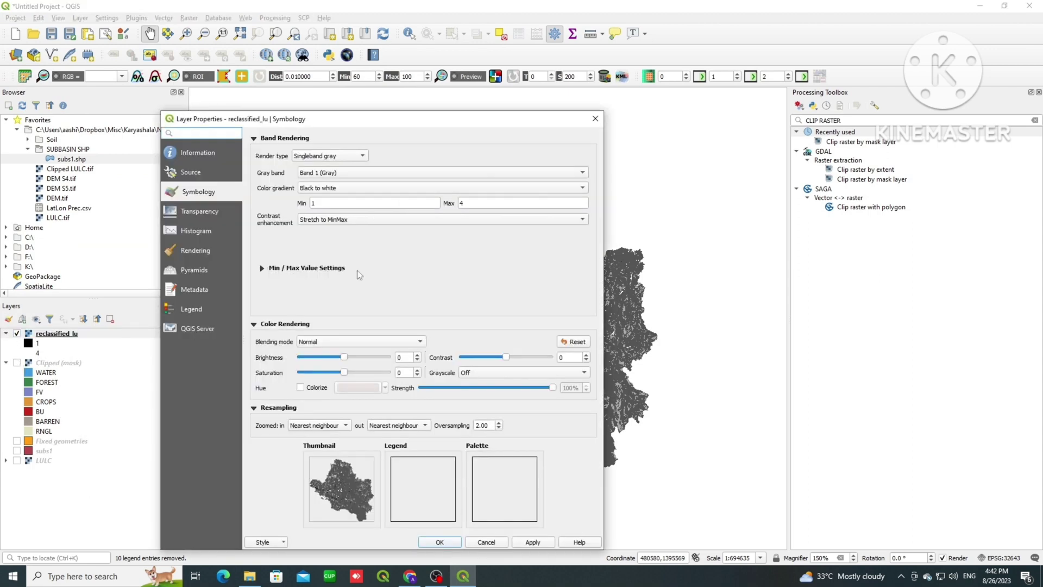
Render reclassified_lu as Singleband pseudocolor spanning values 1 to 4.
left_click(322, 158)
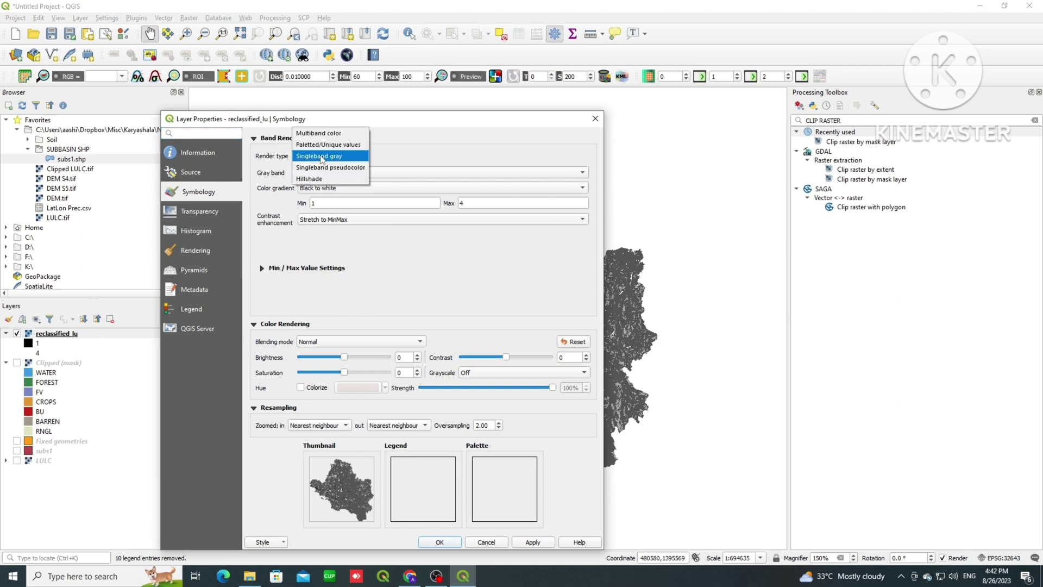
left_click(328, 168)
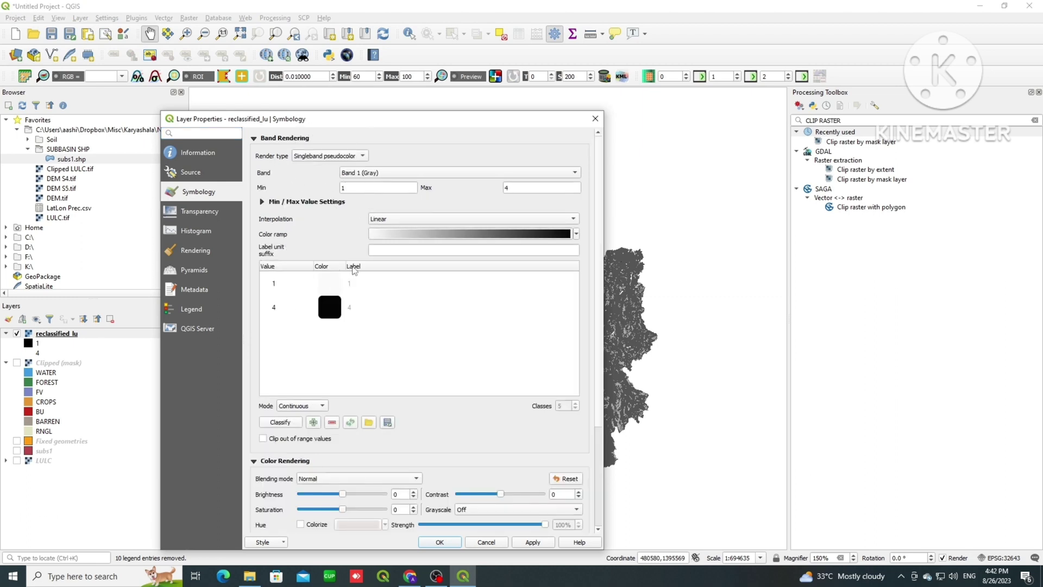
left_click(302, 408)
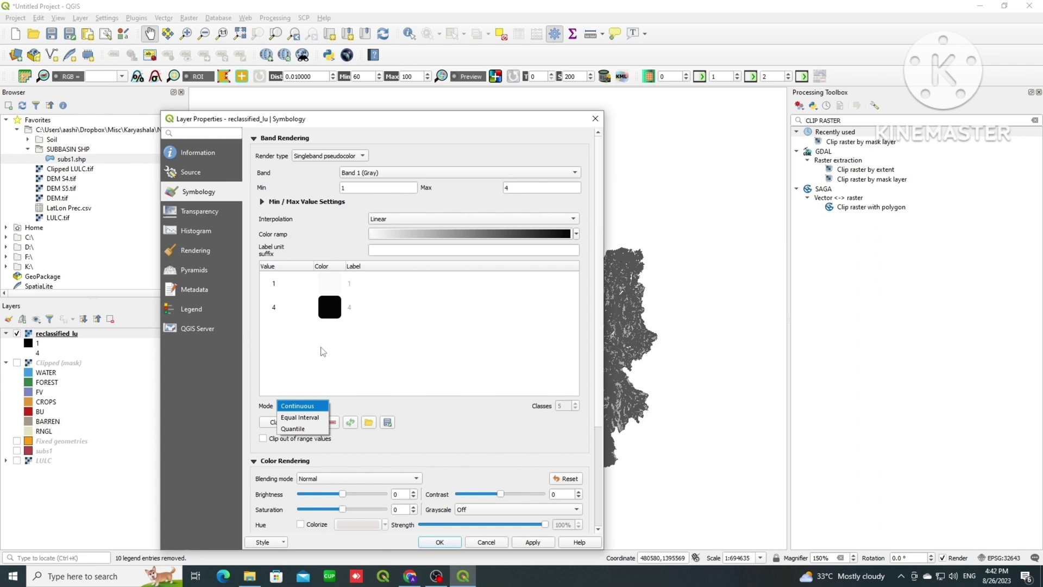
Switch the render type to Paletted/Unique values and classify the four values.
left_click(329, 156)
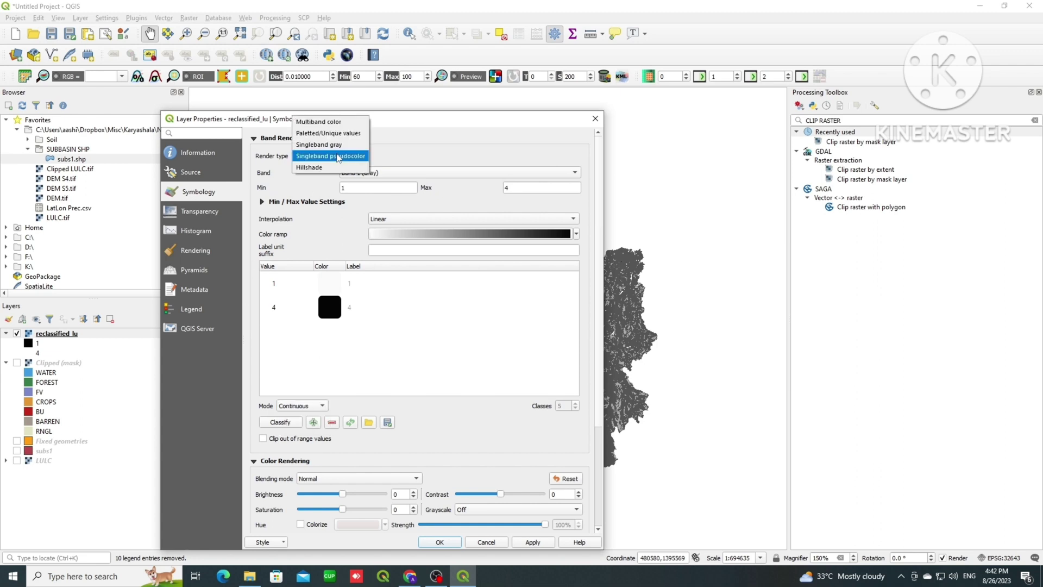
left_click(326, 133)
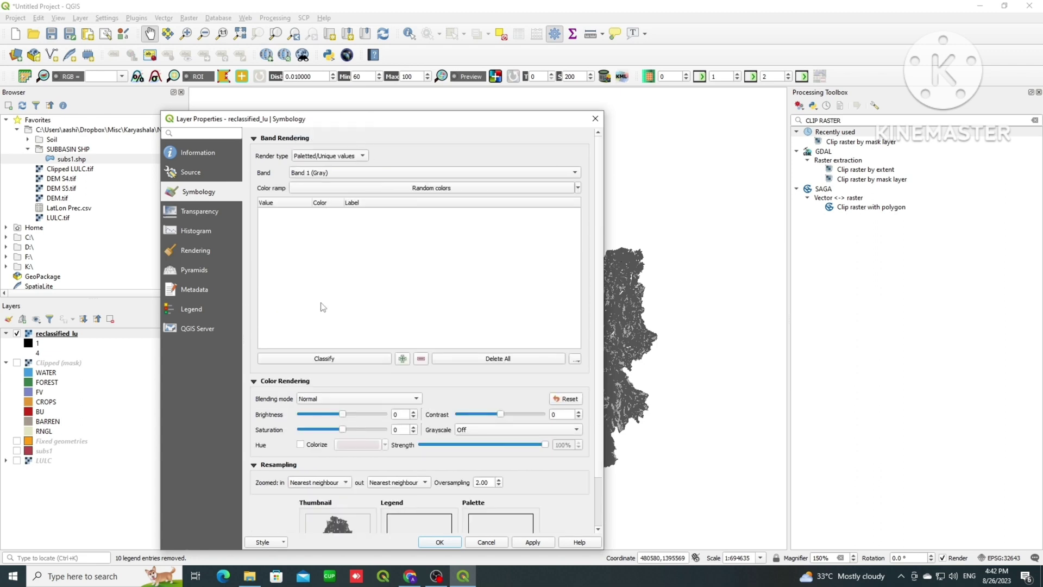
left_click(328, 359)
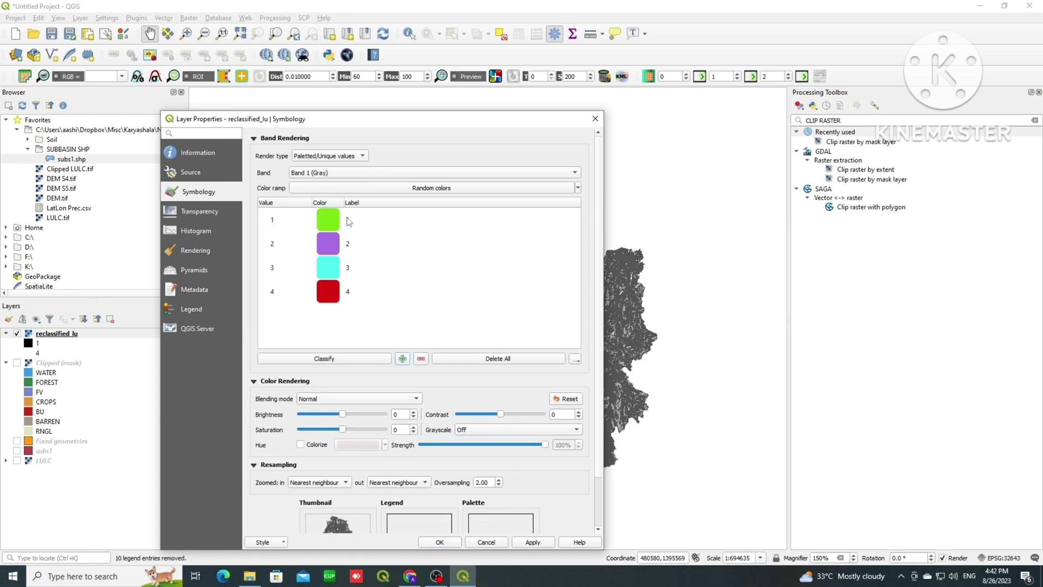
double_click(347, 220)
Colour value 1 blue, value 2 dark green and value 3 yellow.
double_click(332, 221)
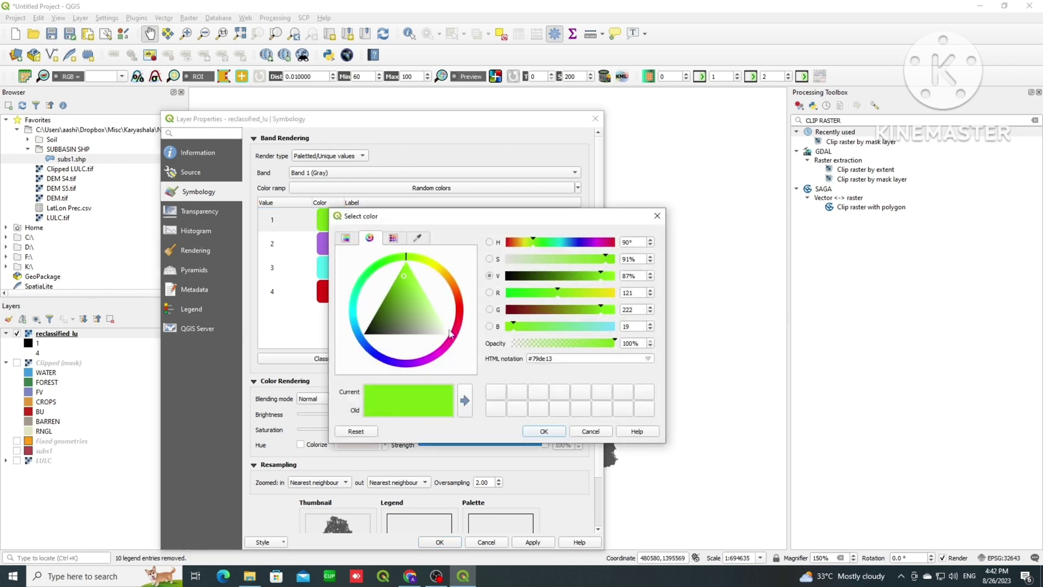
left_click(361, 343)
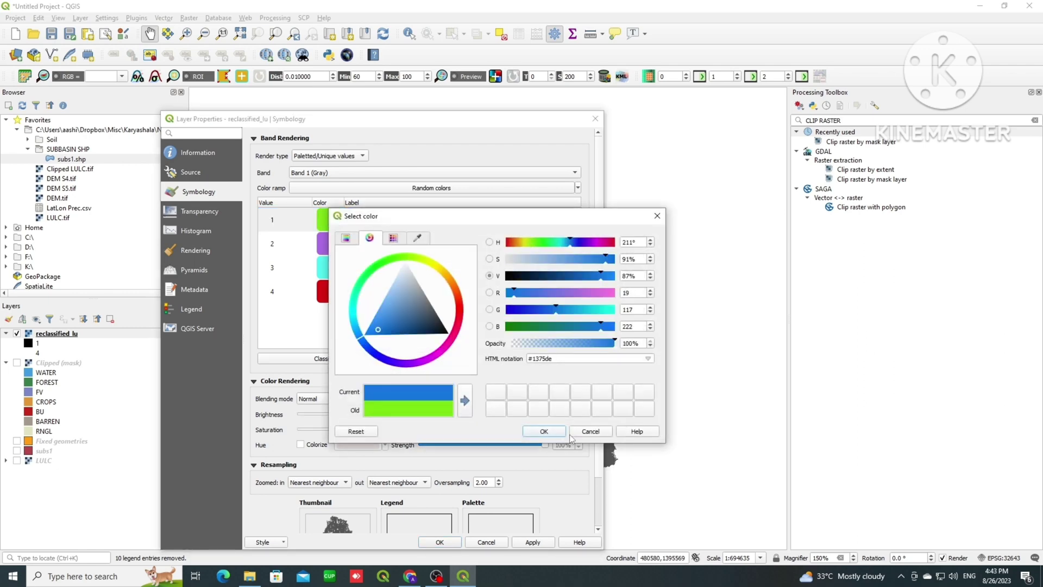
left_click(544, 431)
double_click(328, 243)
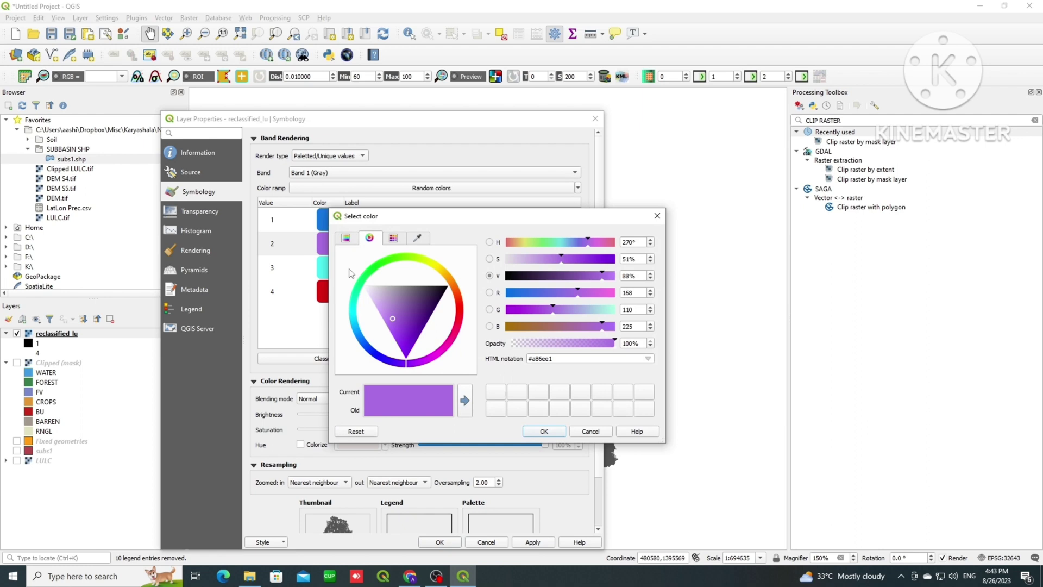
left_click(366, 277)
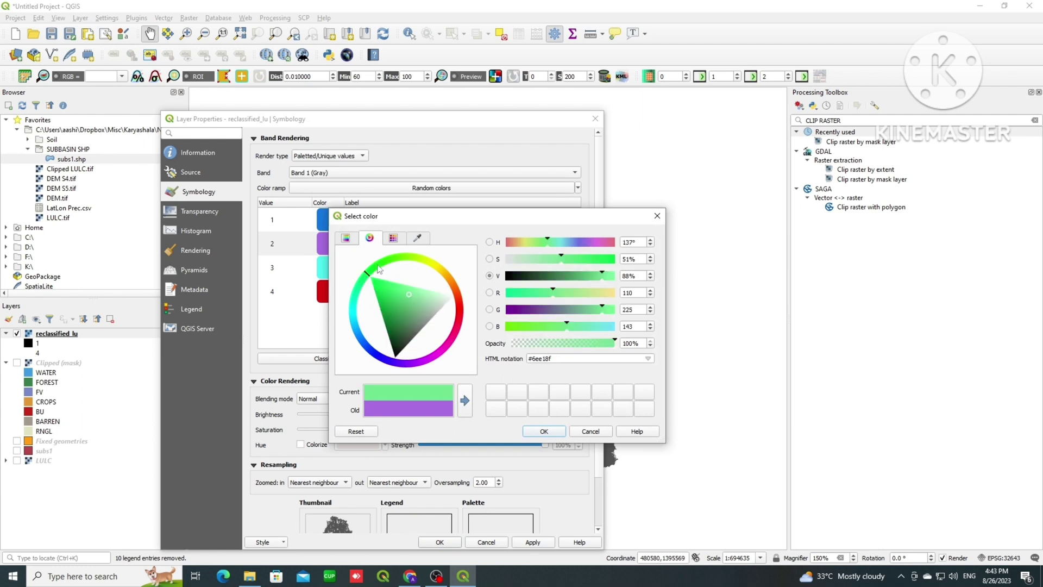
left_click(396, 322)
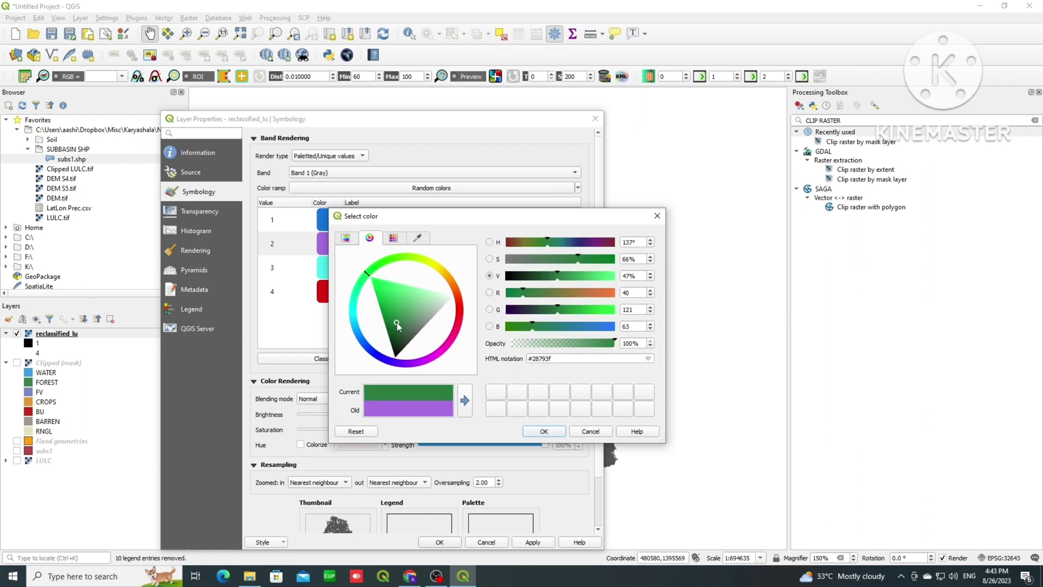
left_click(543, 431)
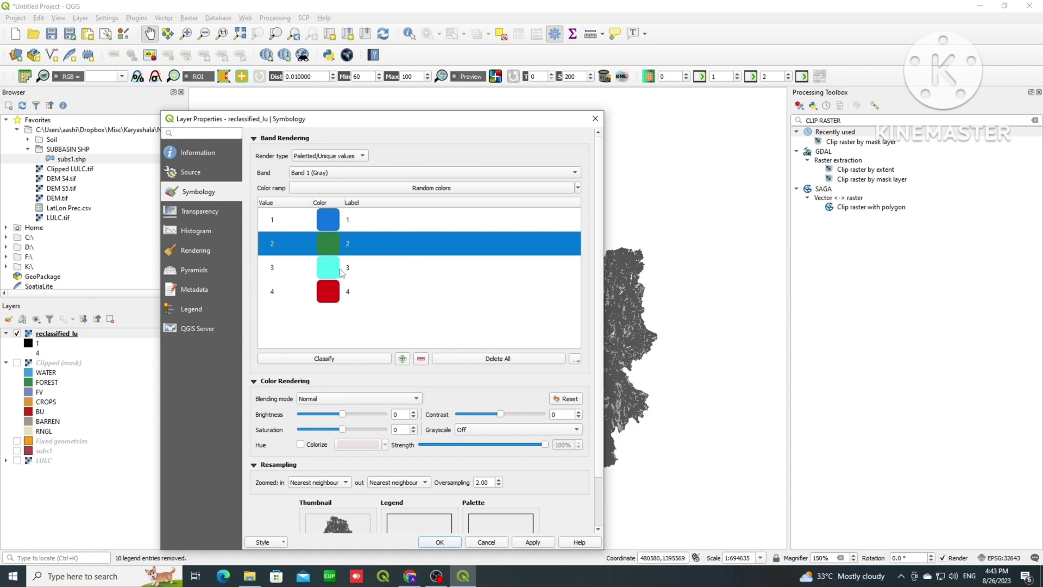
double_click(331, 272)
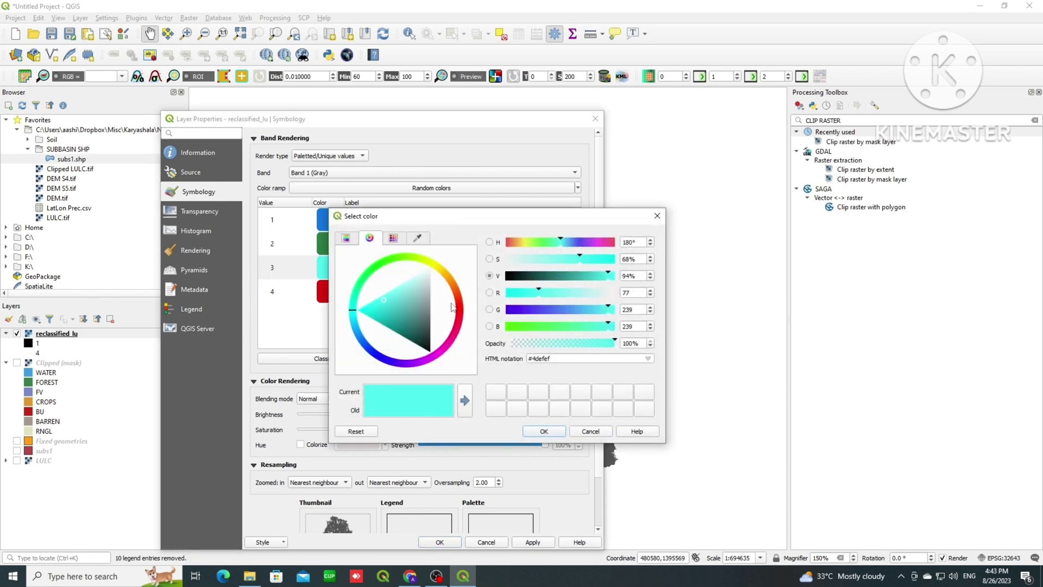
left_click(433, 264)
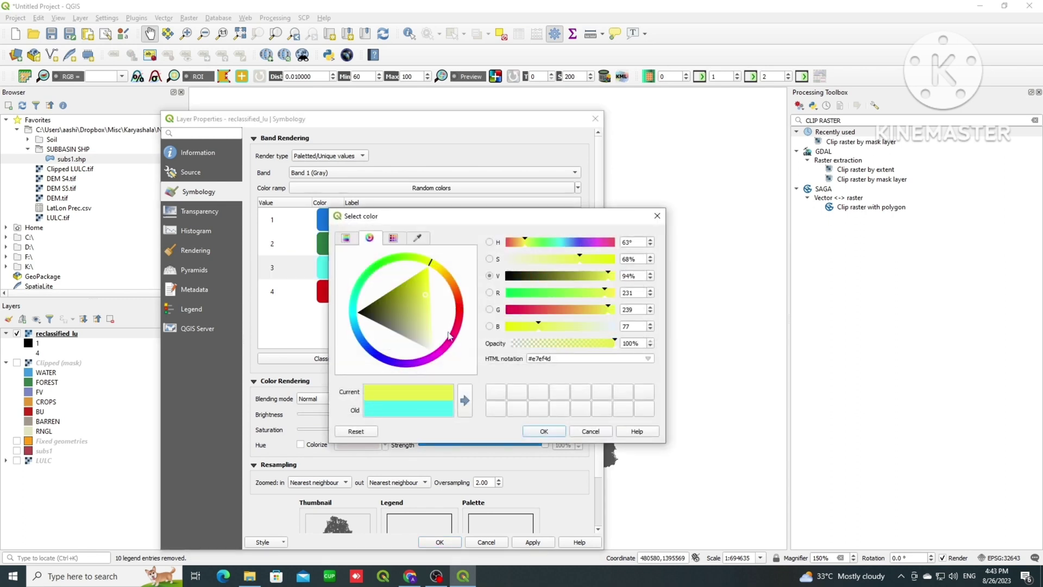
left_click(543, 431)
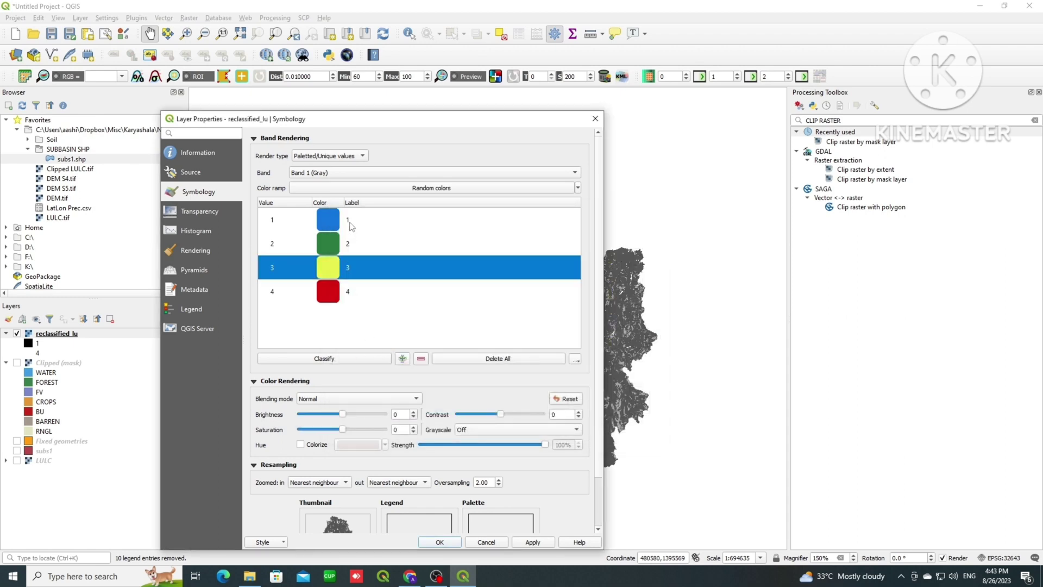
Label classes 1–4 as water, trees, veg and builtup.
double_click(351, 221)
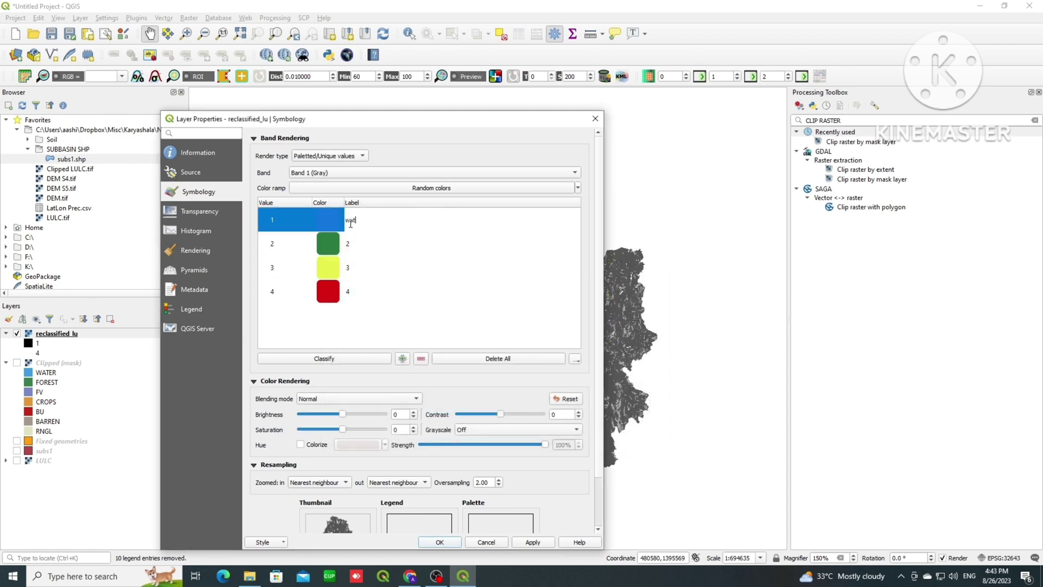
double_click(350, 244)
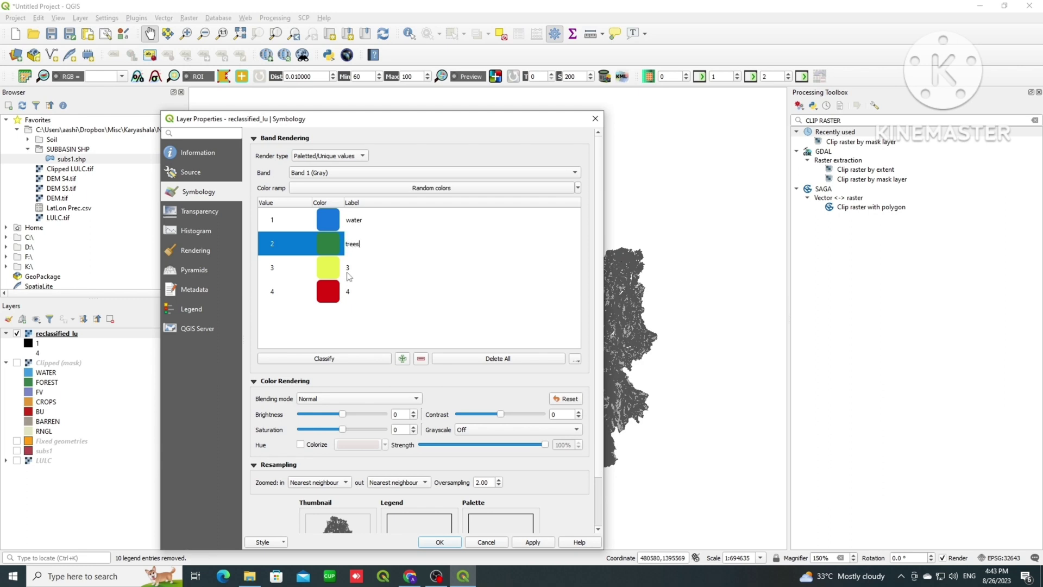
double_click(347, 268)
type("ve")
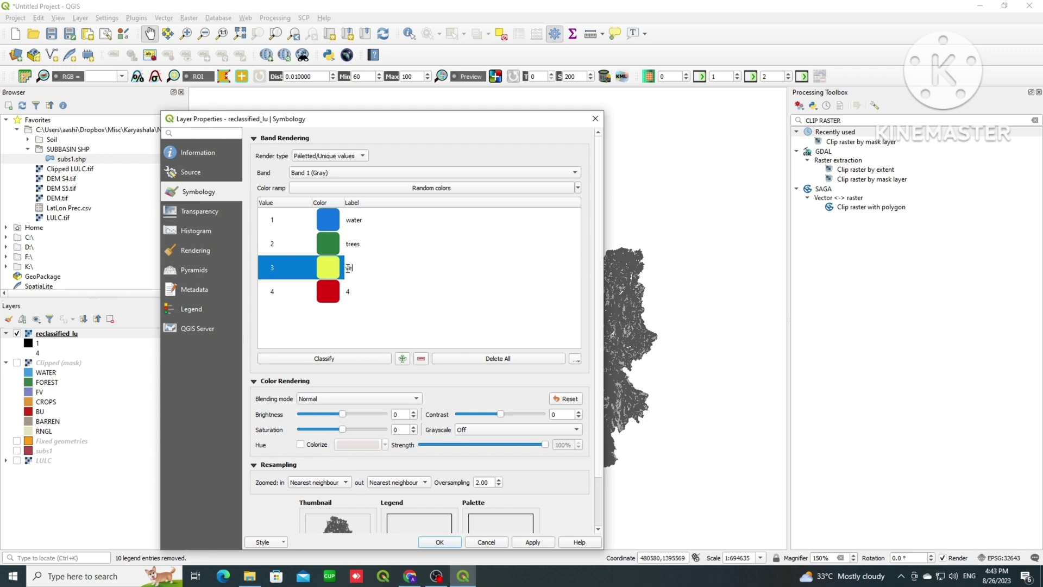
type("g")
double_click(350, 292)
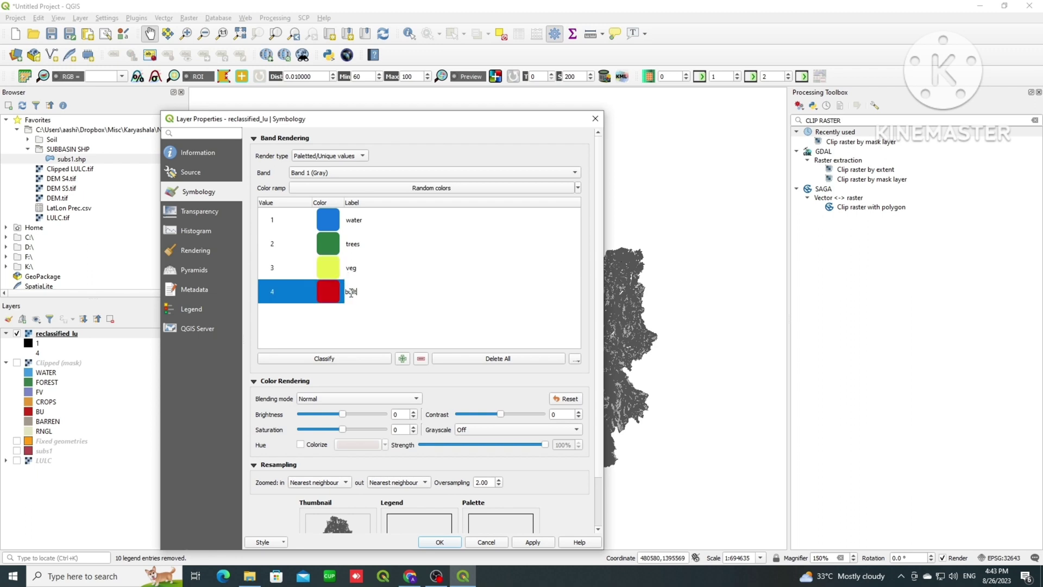
Apply the new colours and labels and close Layer Properties.
left_click(533, 541)
left_click(446, 544)
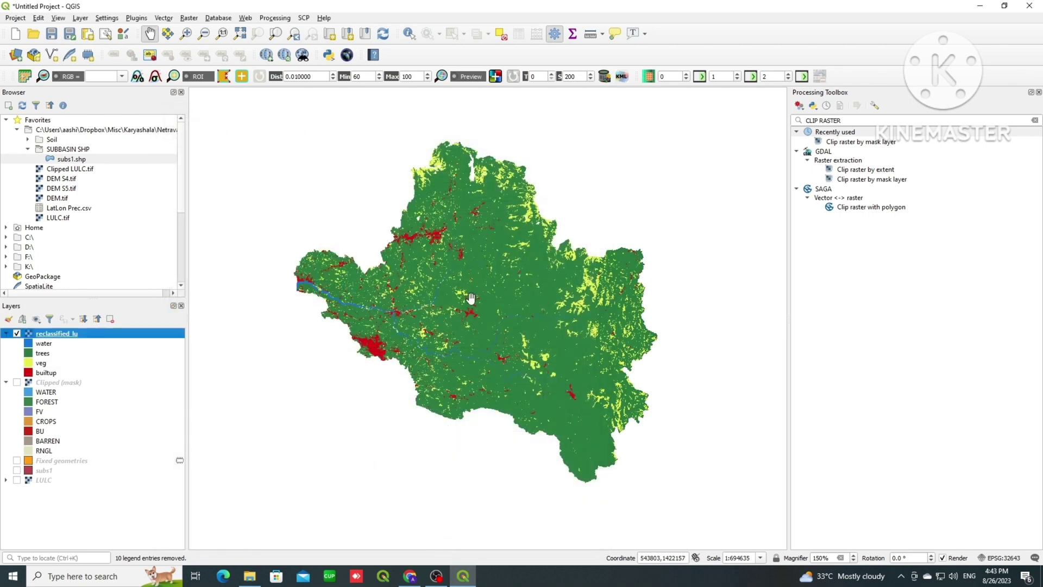
left_click_drag(464, 298, 454, 295)
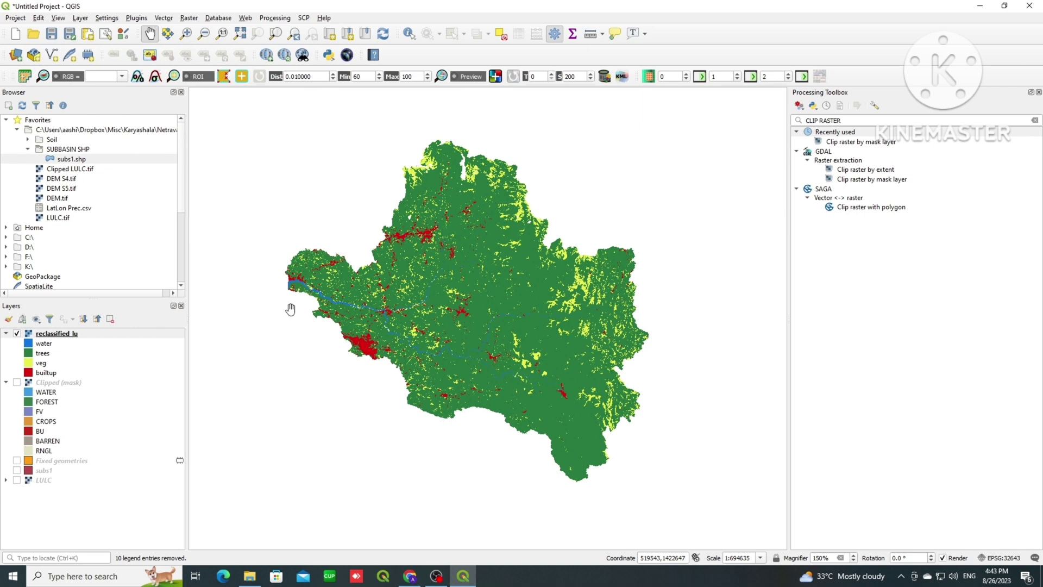
Compare Clipped (mask) against reclassified_lu, leaving only reclassified_lu visible.
left_click(17, 383)
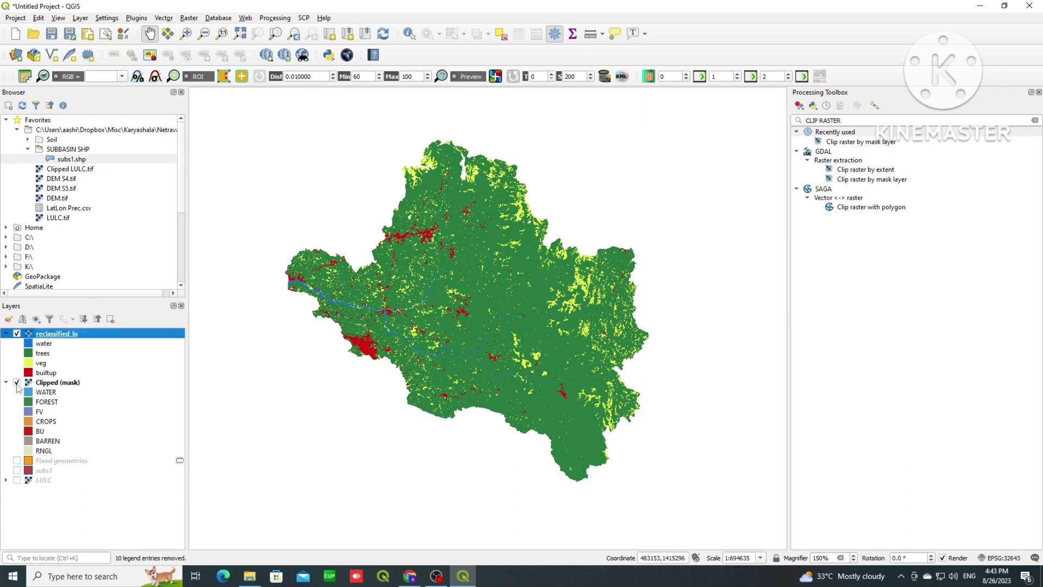
left_click(17, 333)
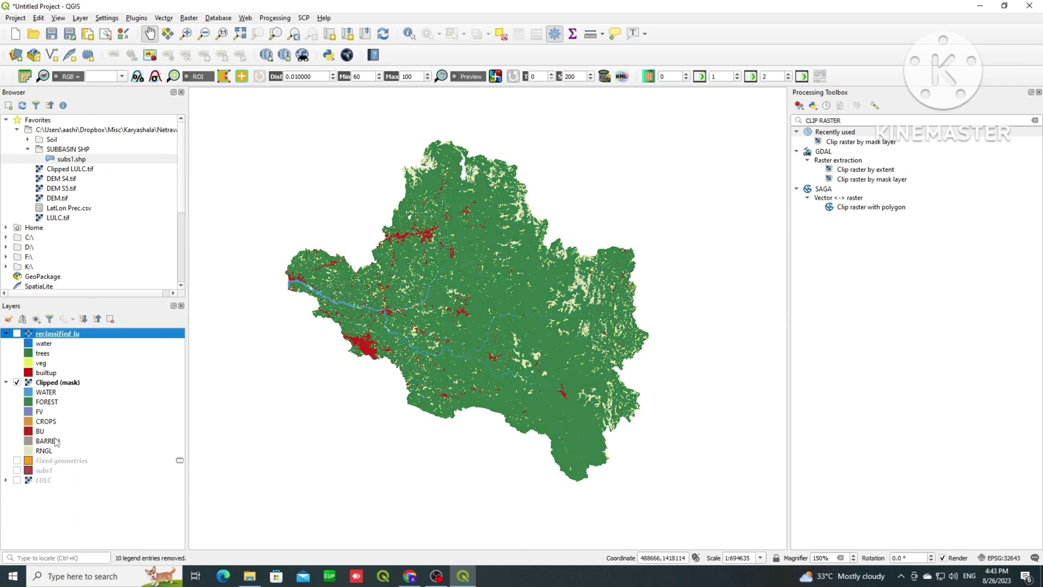
left_click(17, 383)
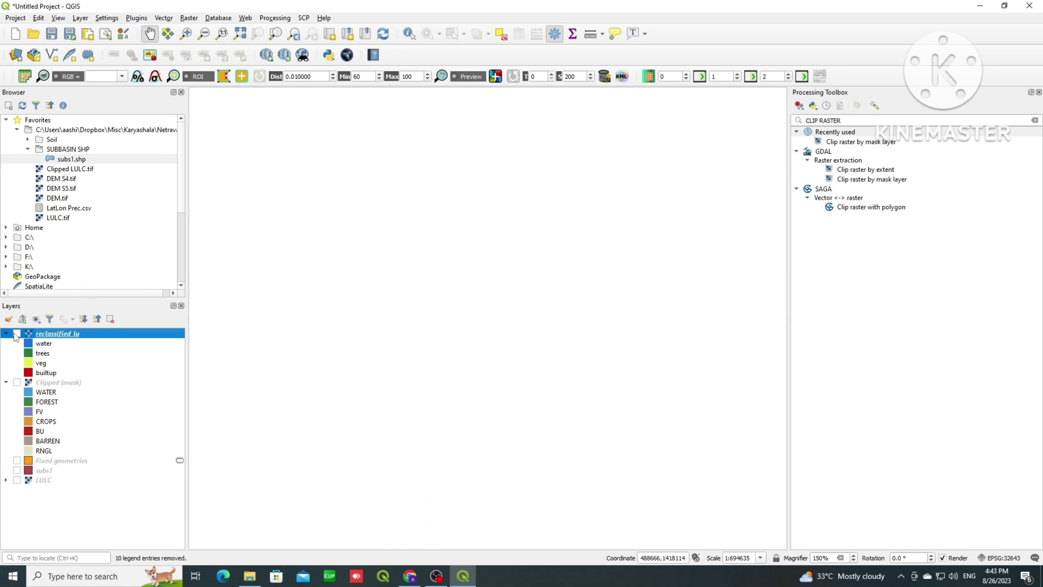
left_click(17, 333)
left_click_drag(443, 335, 447, 333)
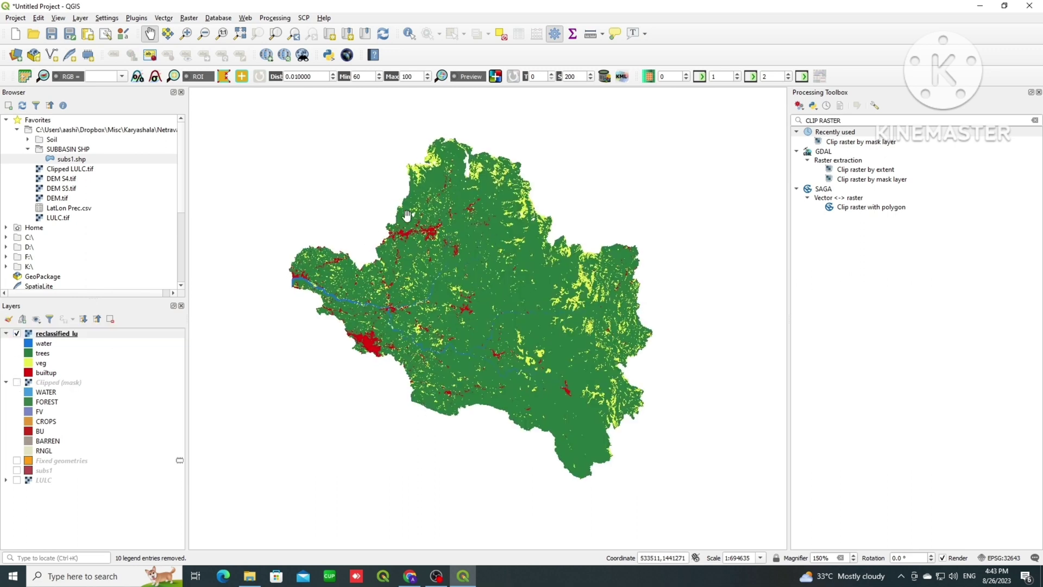
left_click(42, 364)
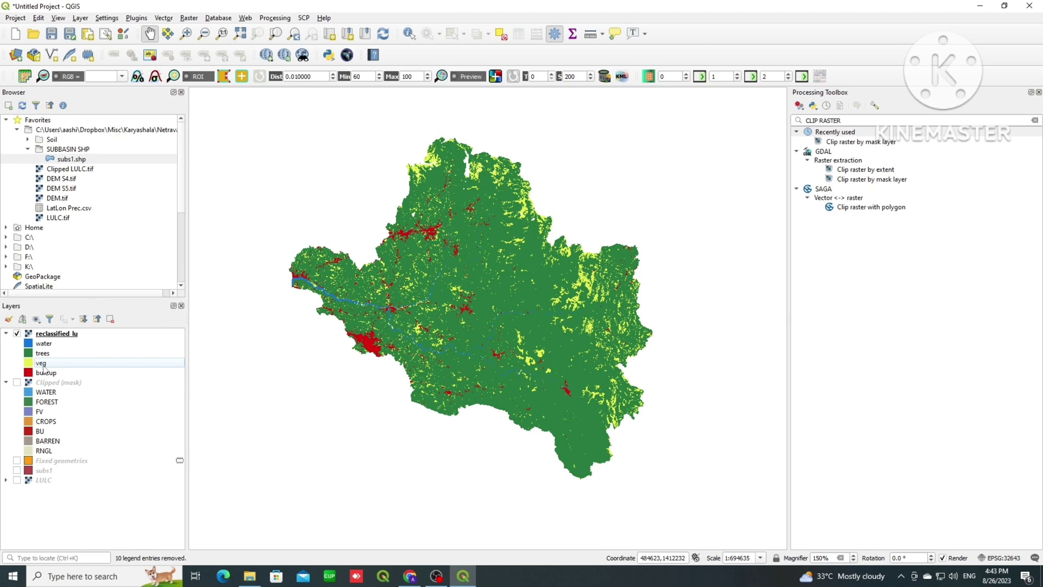
left_click_drag(355, 444, 417, 458)
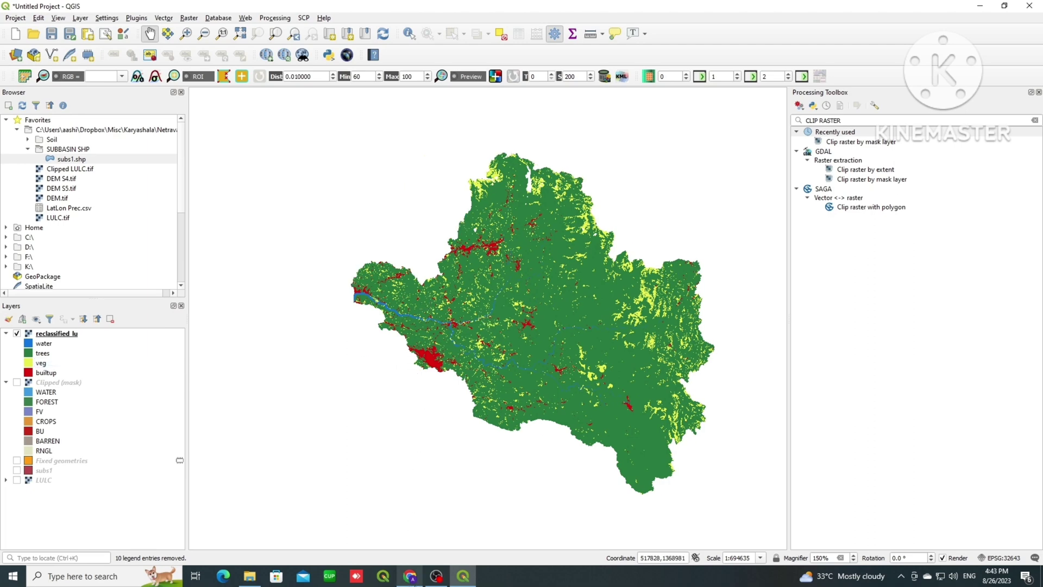
left_click(411, 576)
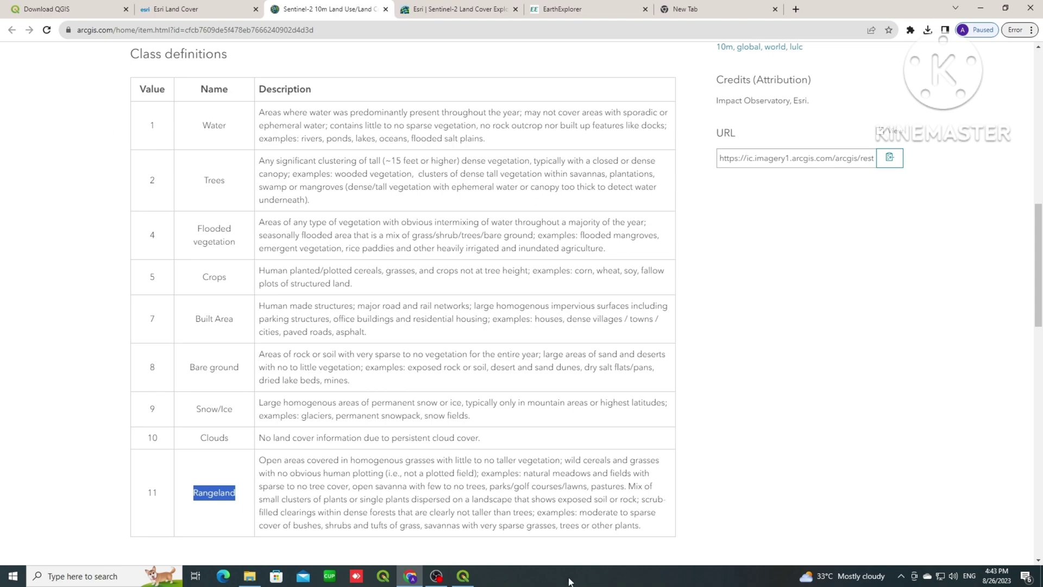
left_click(463, 576)
mouse_move(437, 580)
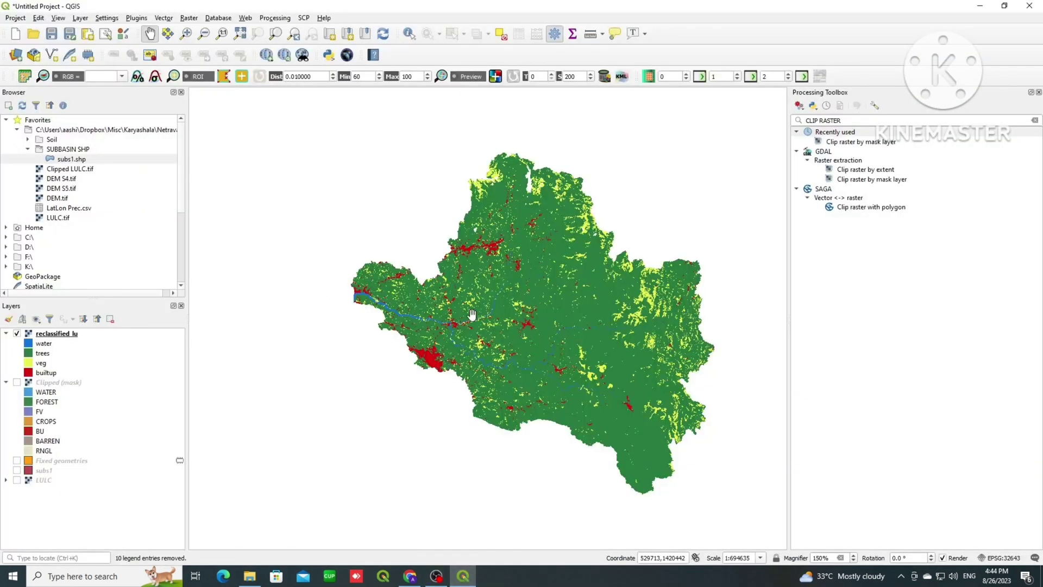
Zoom the map to reclassified_lu's full extent.
left_click_drag(473, 315, 438, 305)
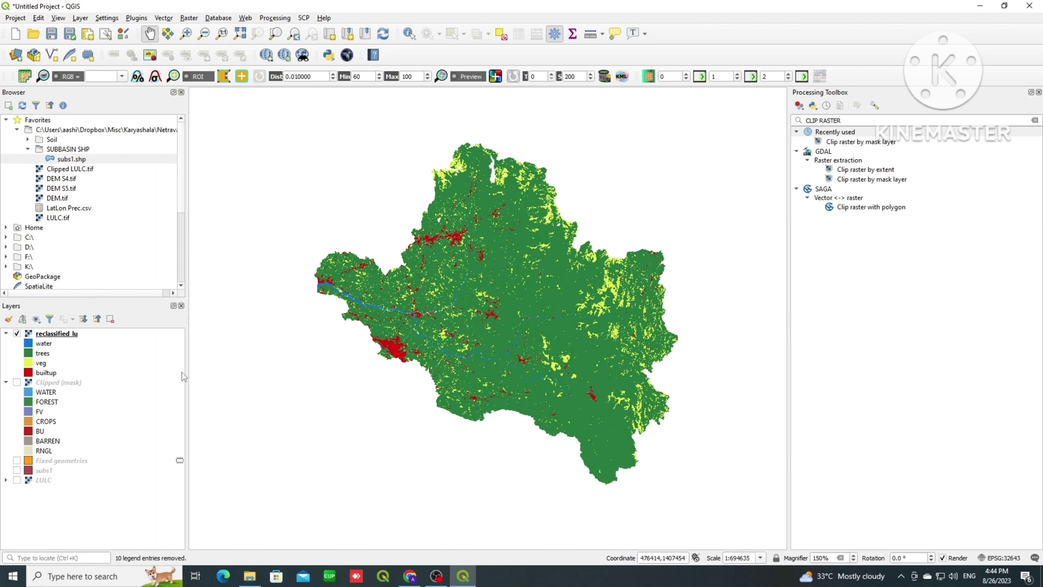
right_click(70, 335)
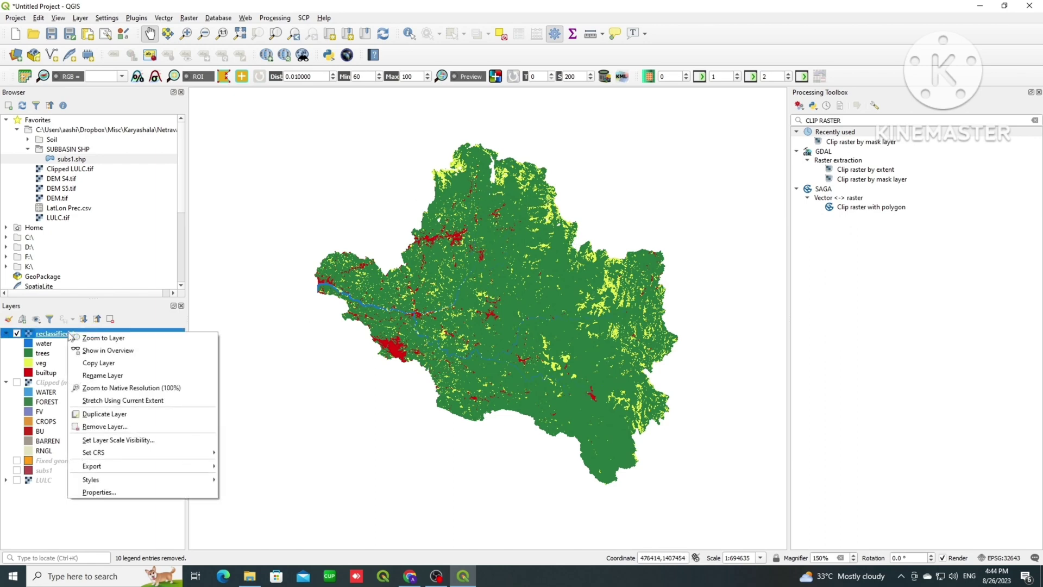
left_click(81, 338)
scroll(461, 326, "down", 3)
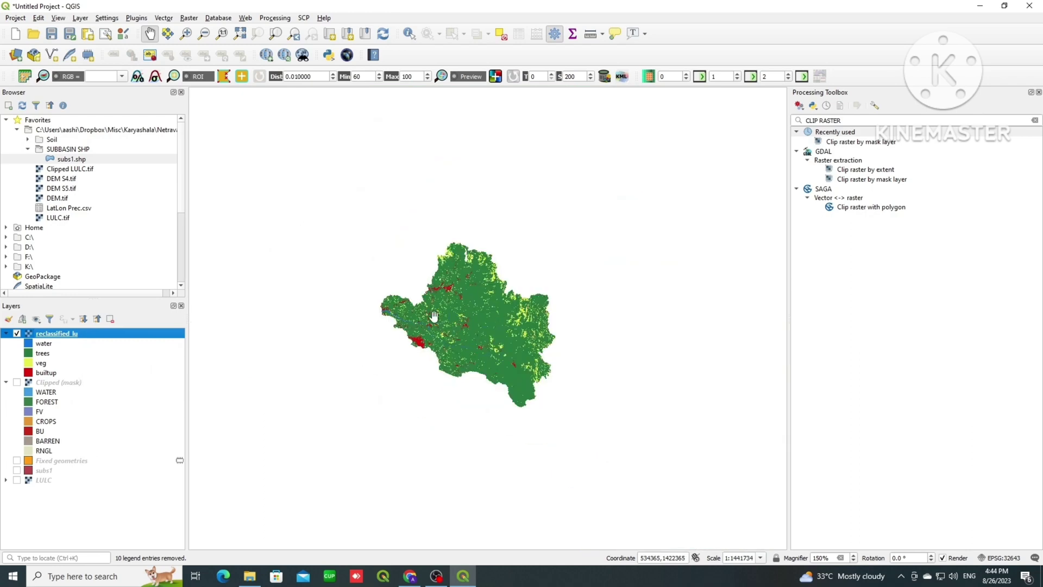
scroll(433, 316, "up", 2)
scroll(468, 287, "down", 1)
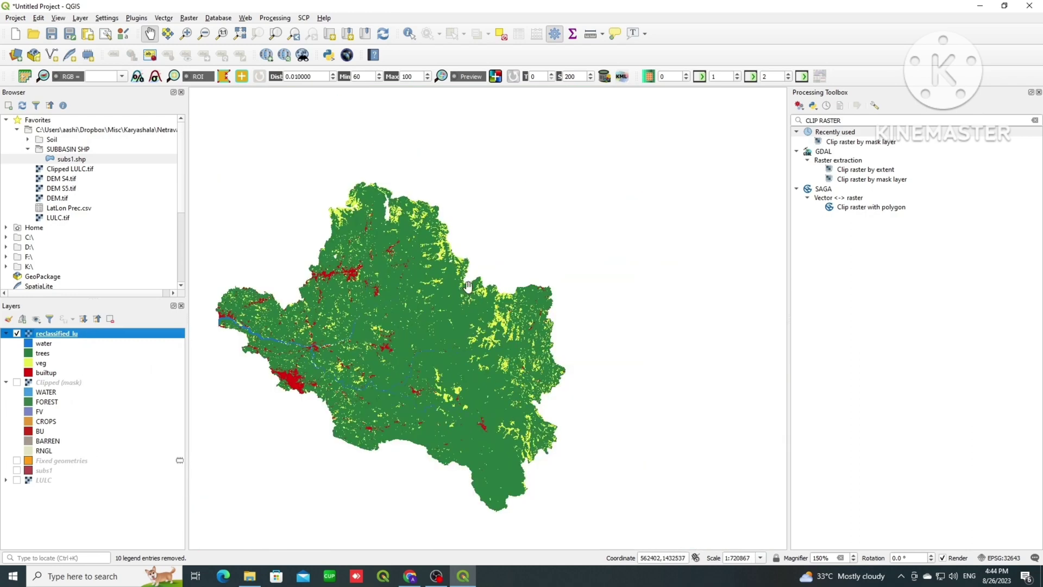
Clear the CLIP RASTER text from the Processing Toolbox search.
triple_click(794, 120)
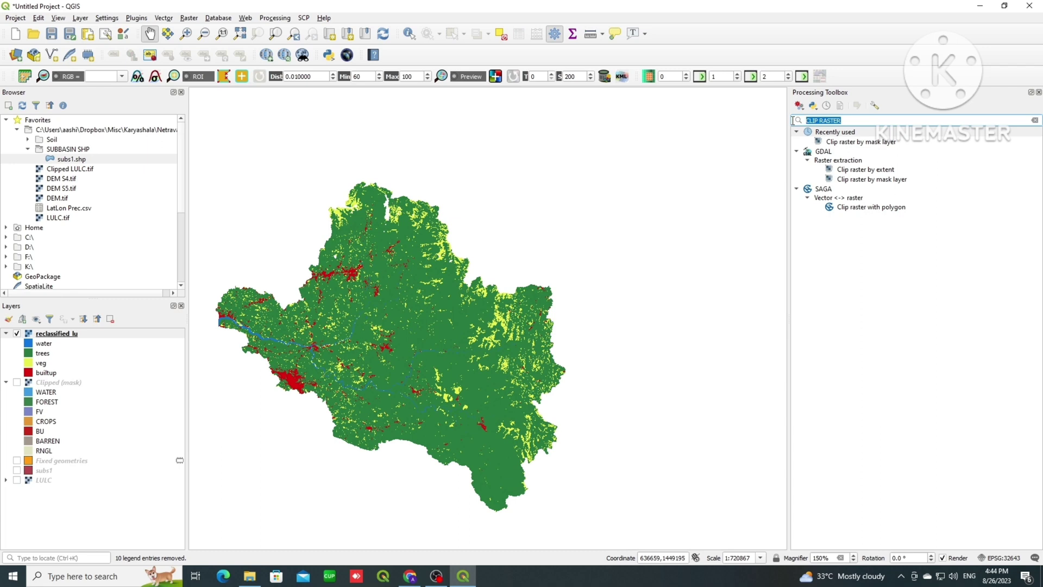
key("BackSpace")
left_click(81, 334)
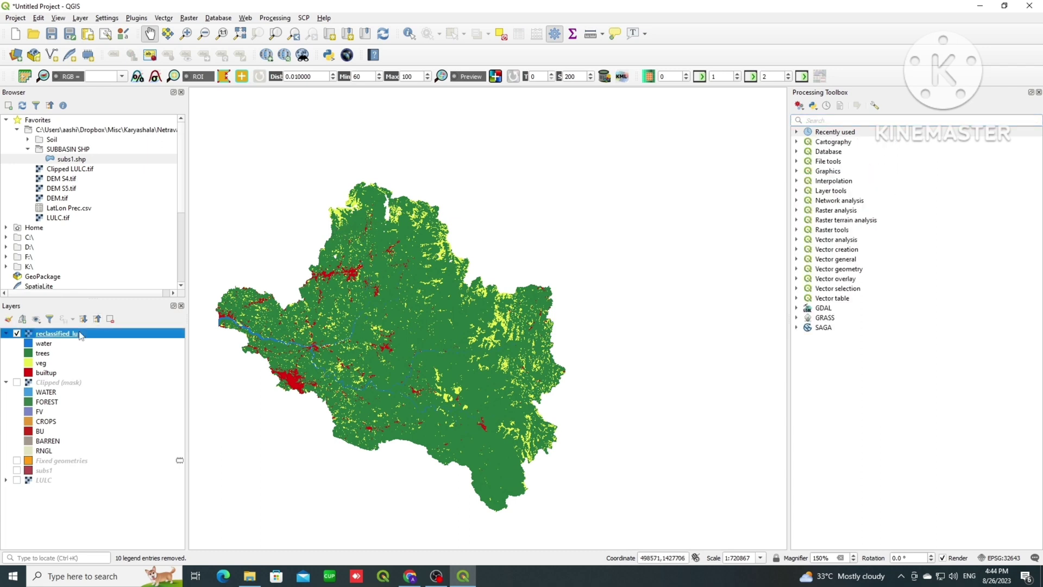